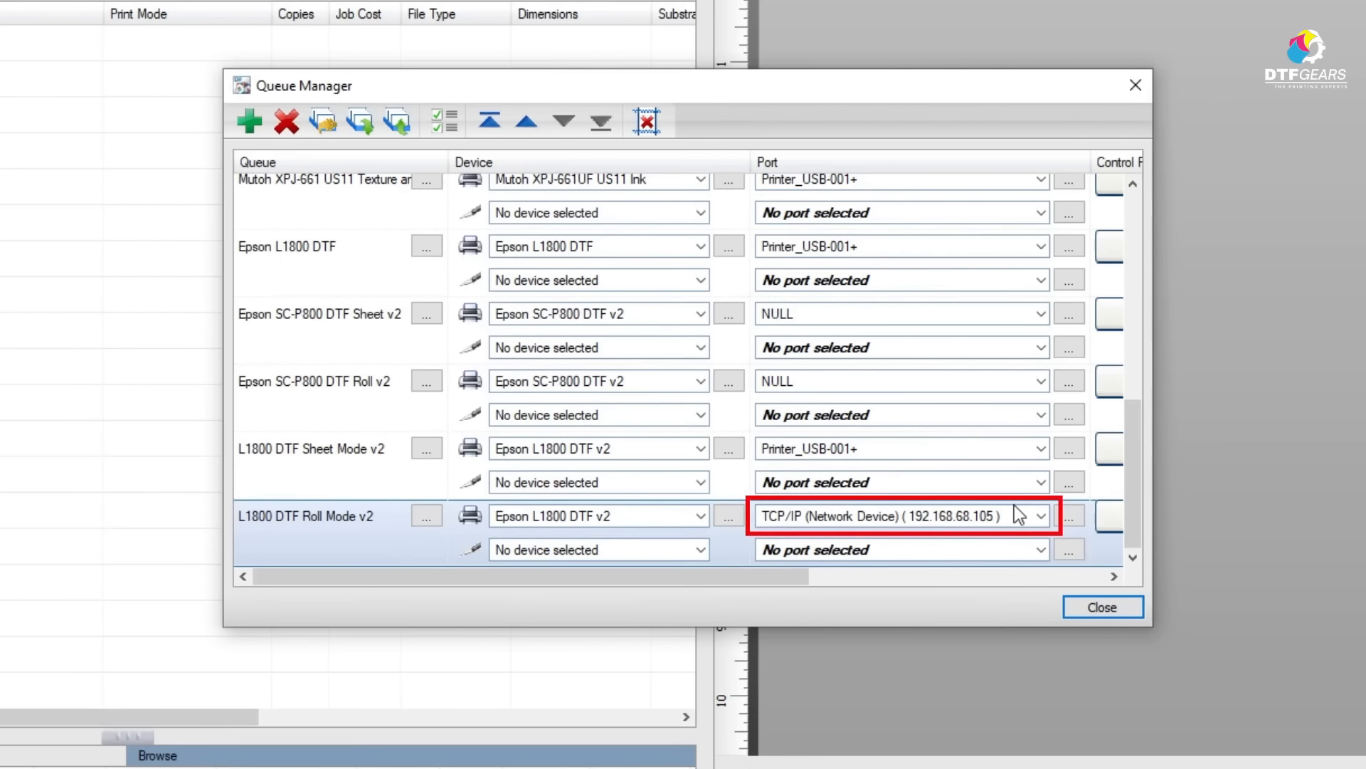
- Review the available ports for the L1800 DTF Roll Mode v2 queue, close the Queue Manager and open the queue's ink order settings
left_click(1014, 510)
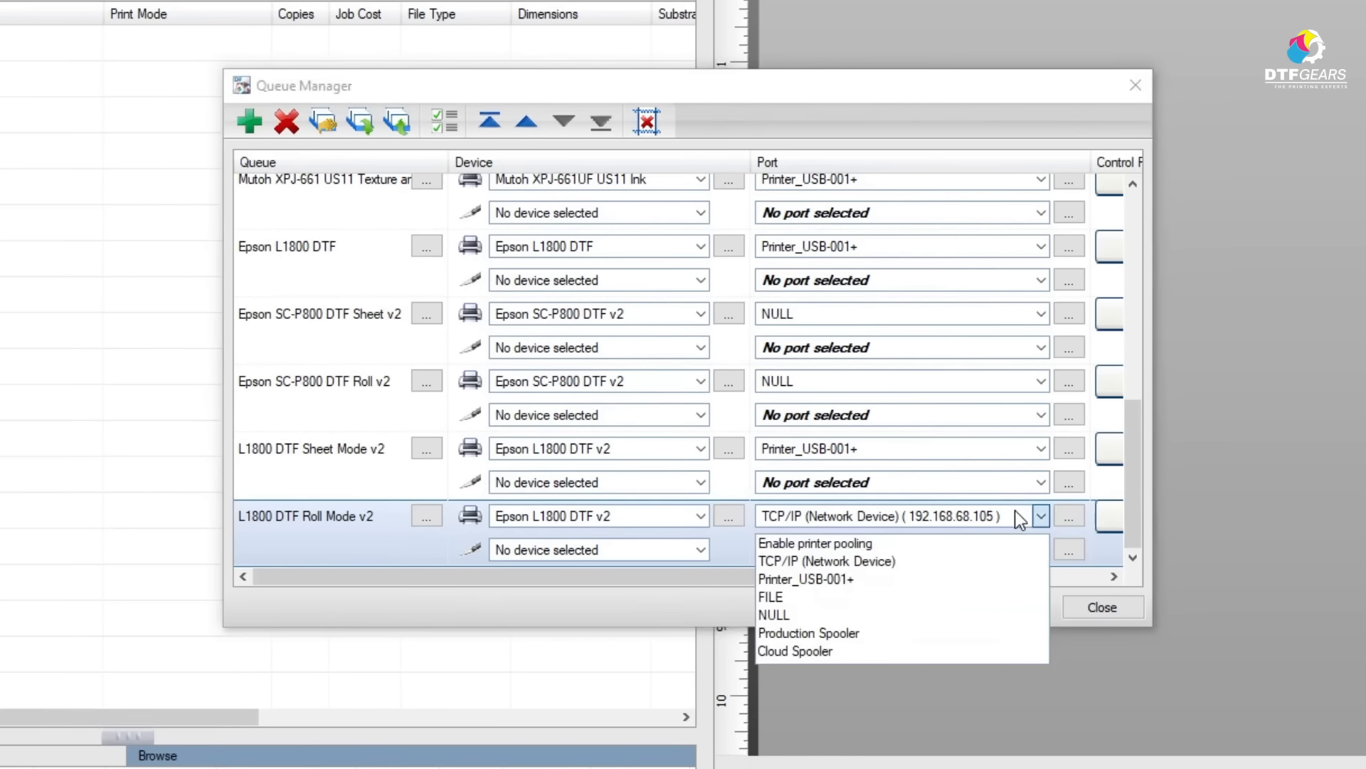
left_click(1015, 511)
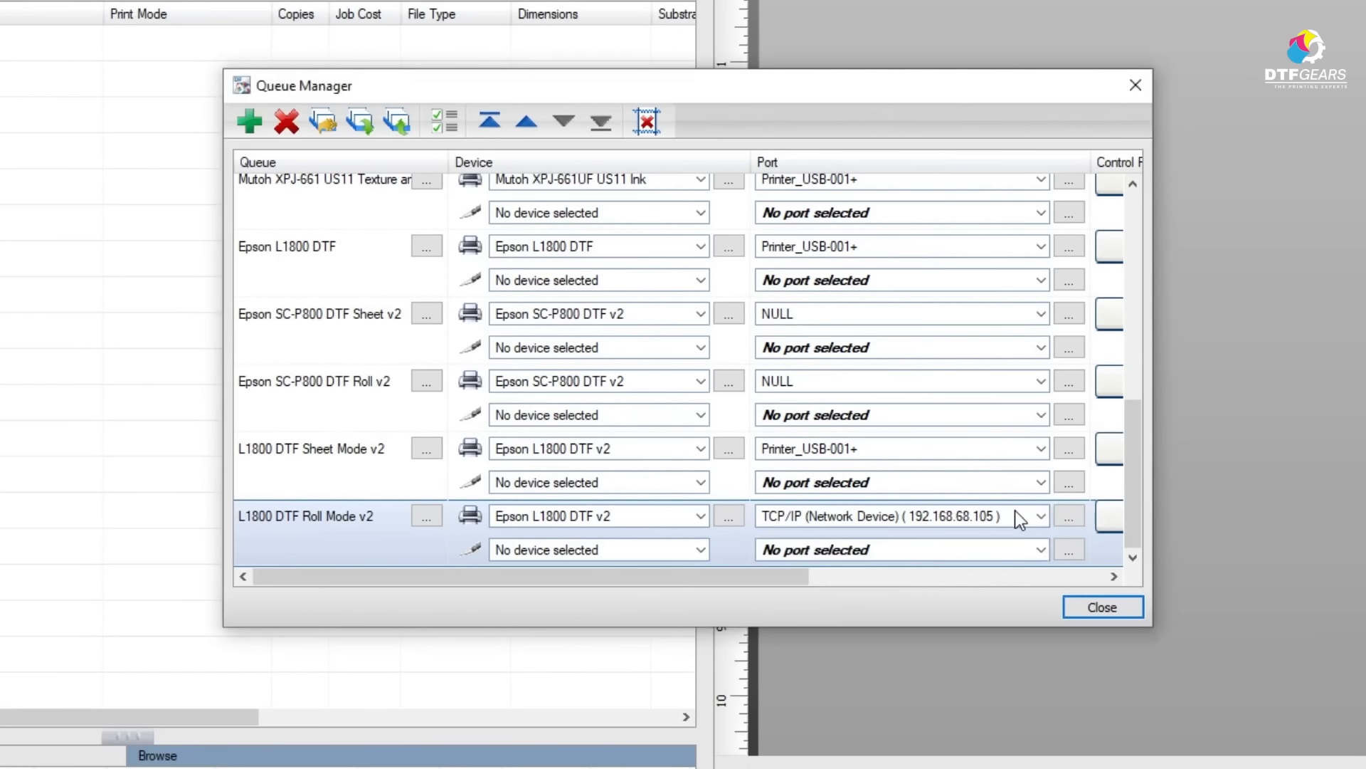
left_click(1098, 609)
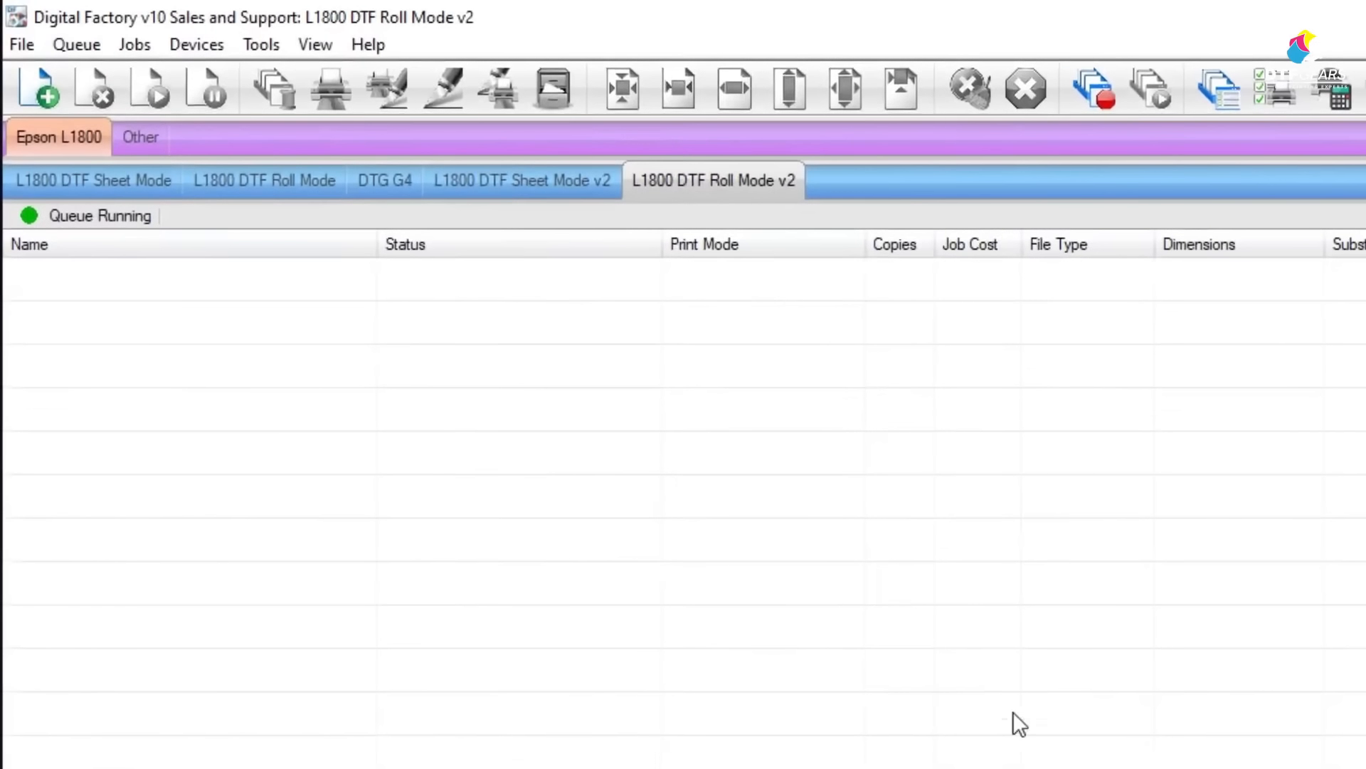
left_click(71, 47)
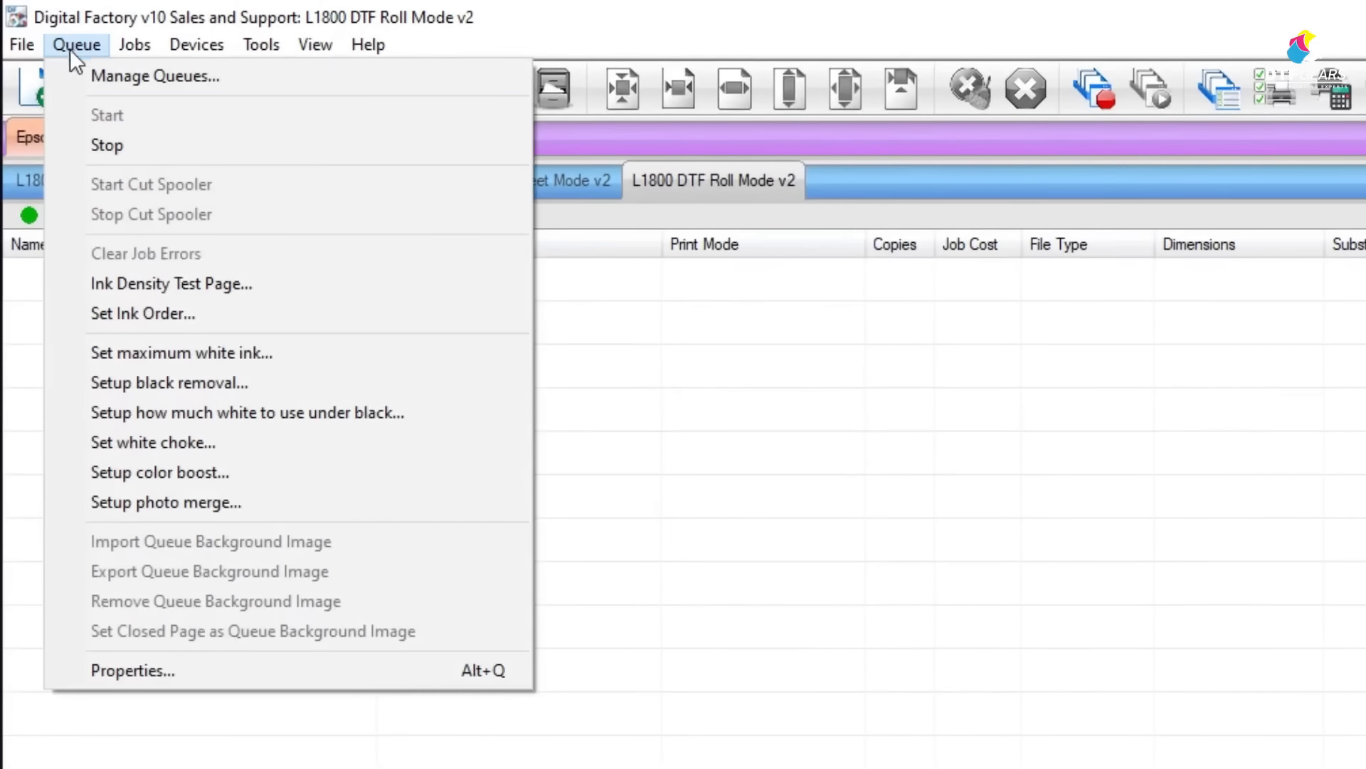
left_click(127, 311)
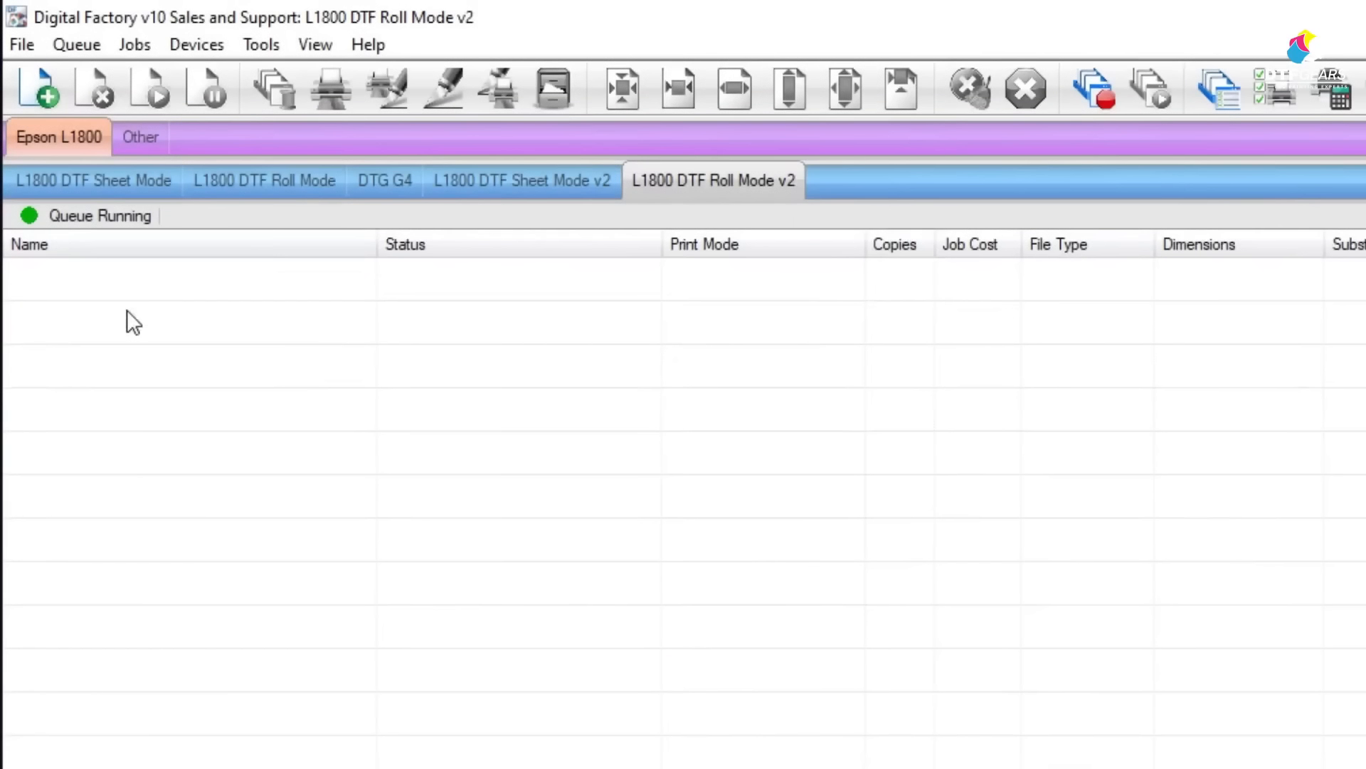
- Run a quick print test to add the CADlink test page to the queue and select that job
left_click(188, 42)
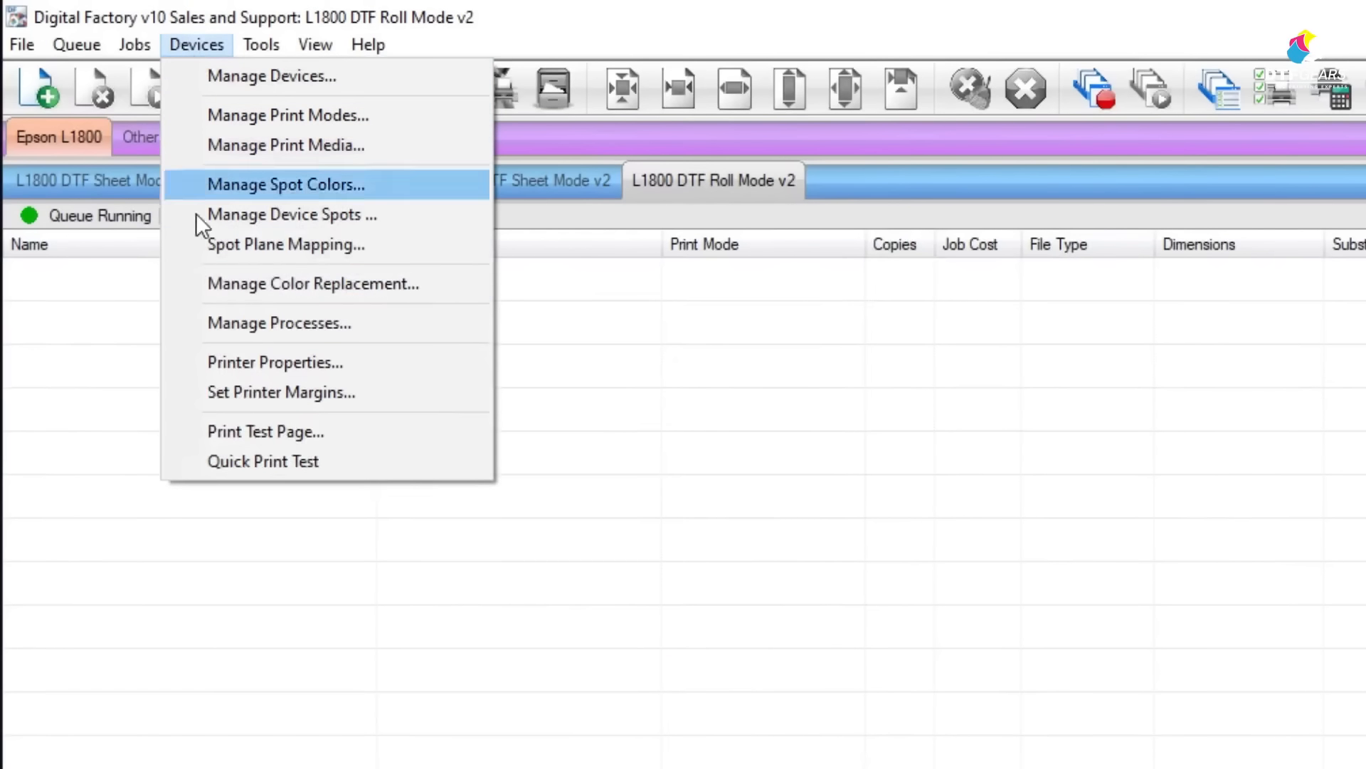
left_click(254, 461)
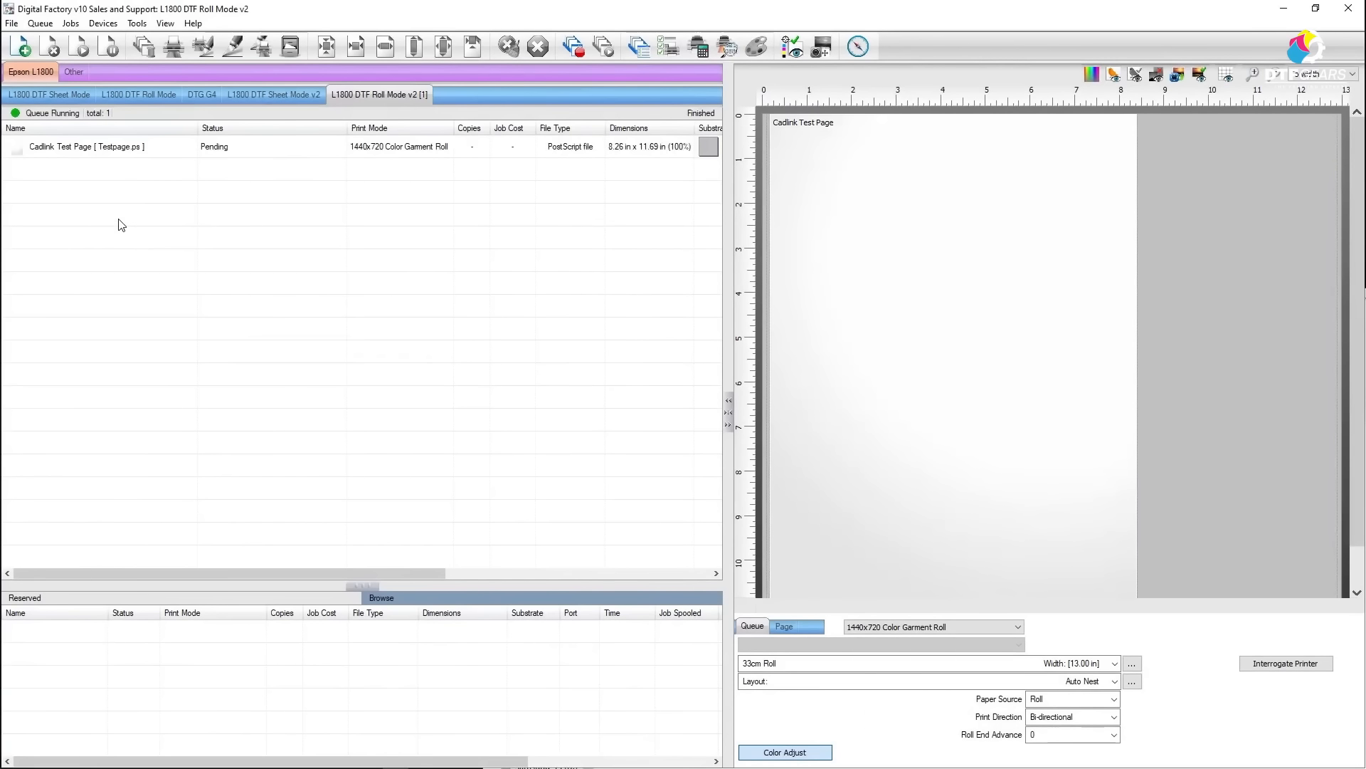
left_click(98, 154)
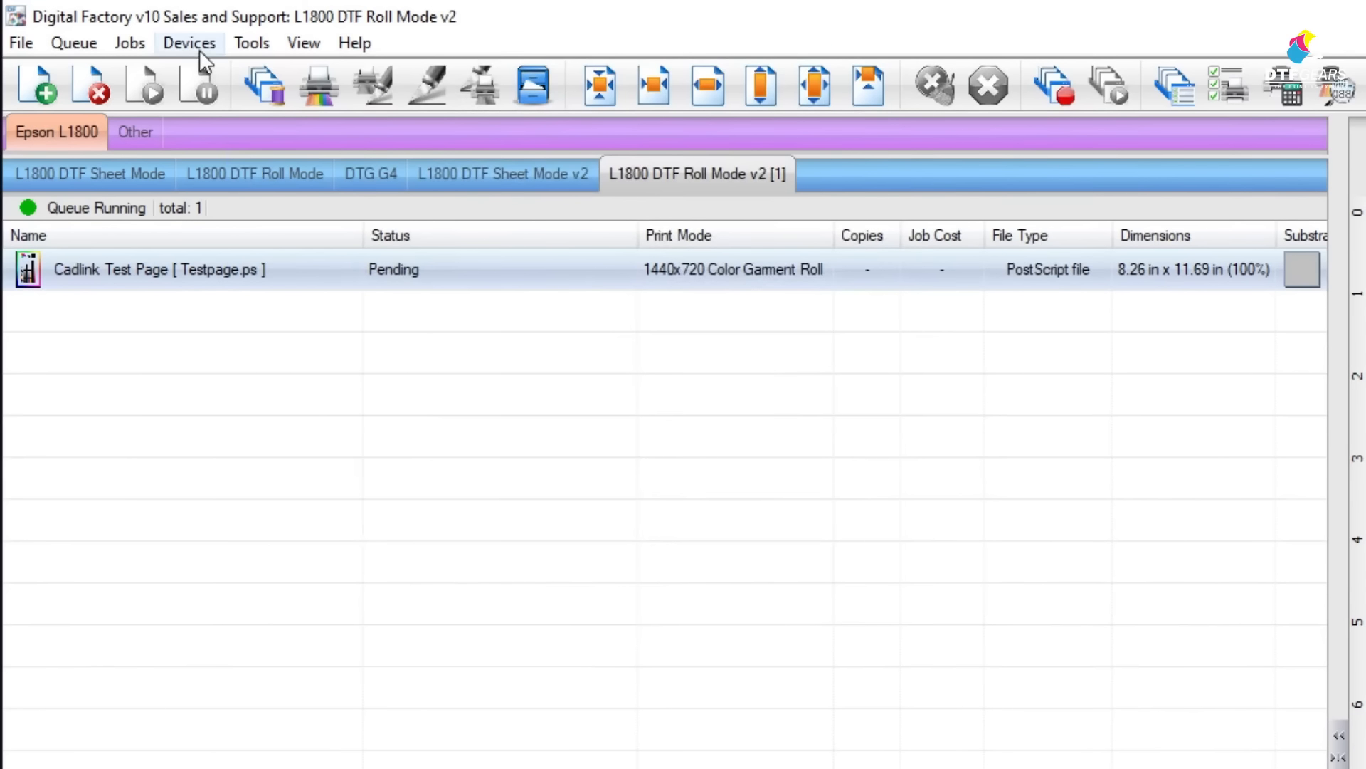
- Add the Profile Test Chart to the queue as a test page
left_click(196, 44)
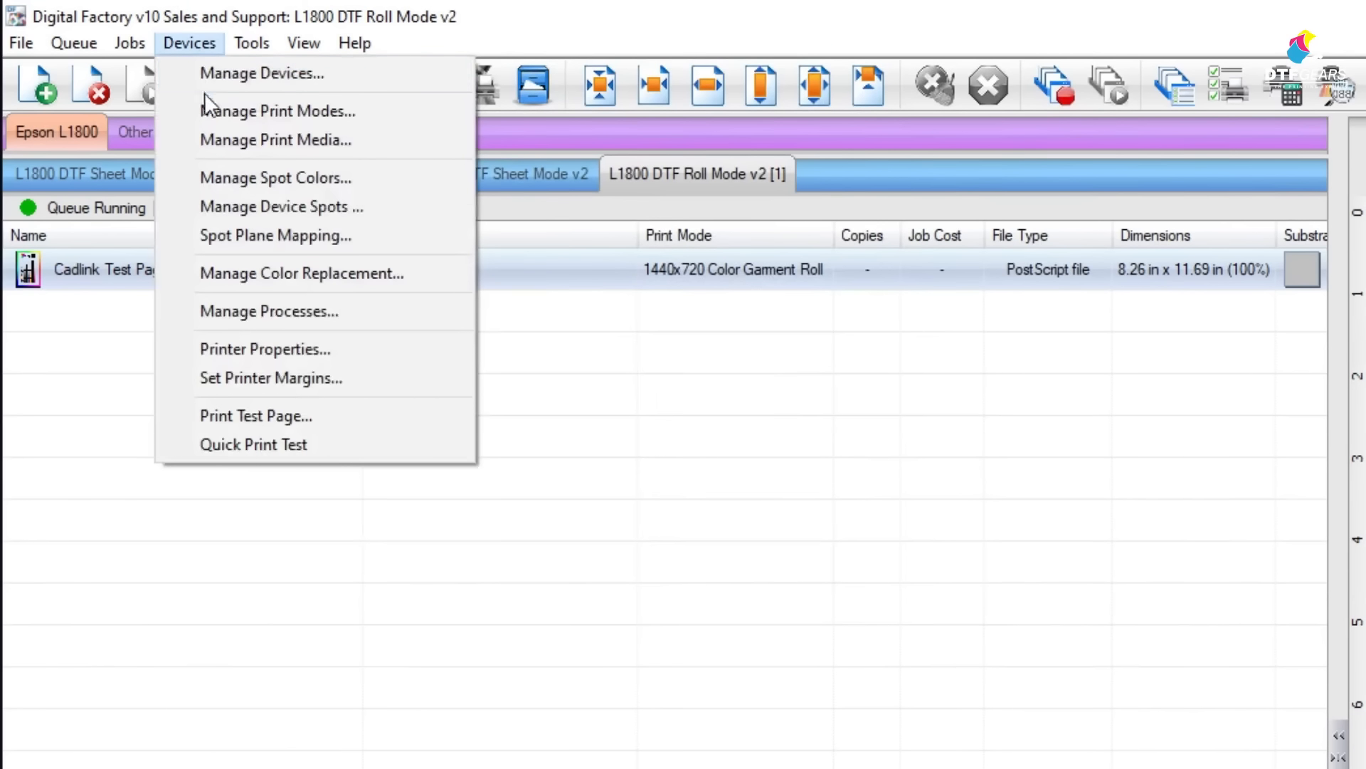
left_click(271, 412)
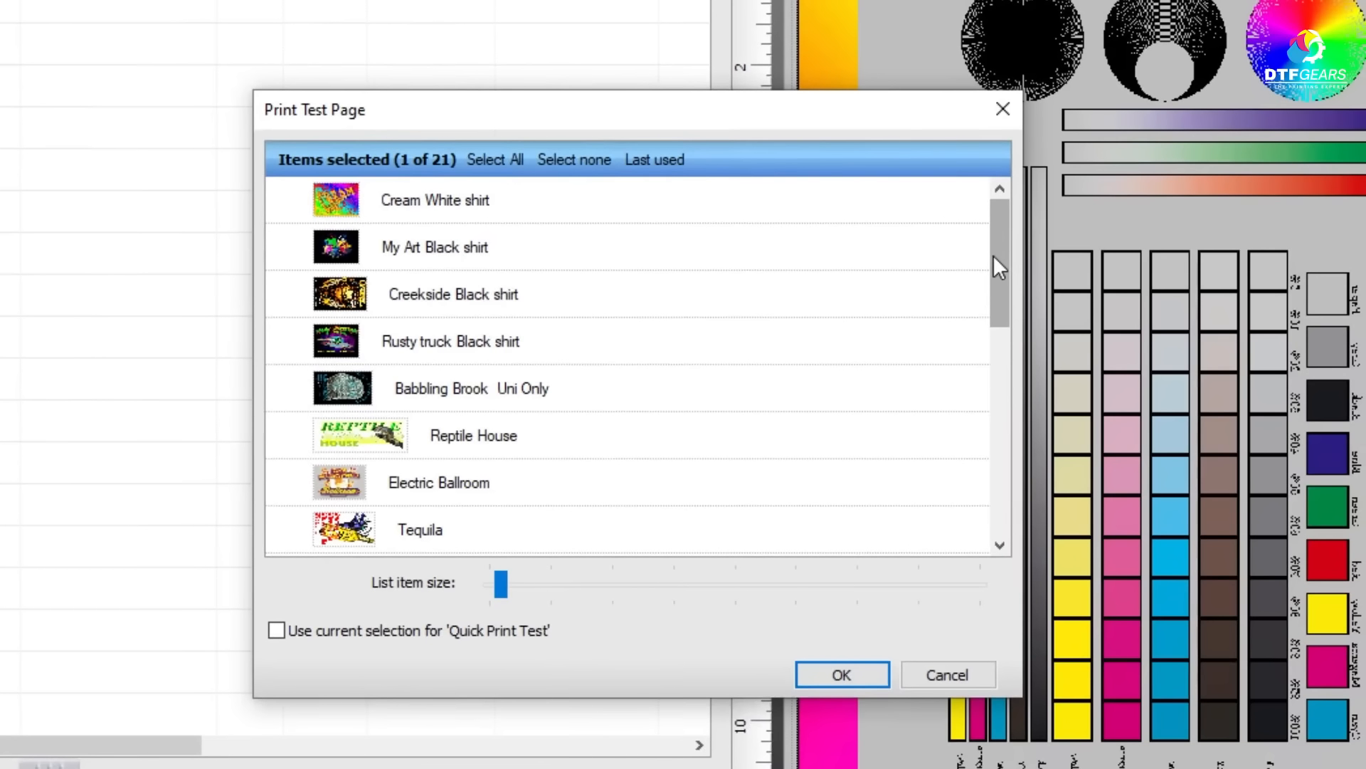
left_click_drag(993, 256, 1017, 480)
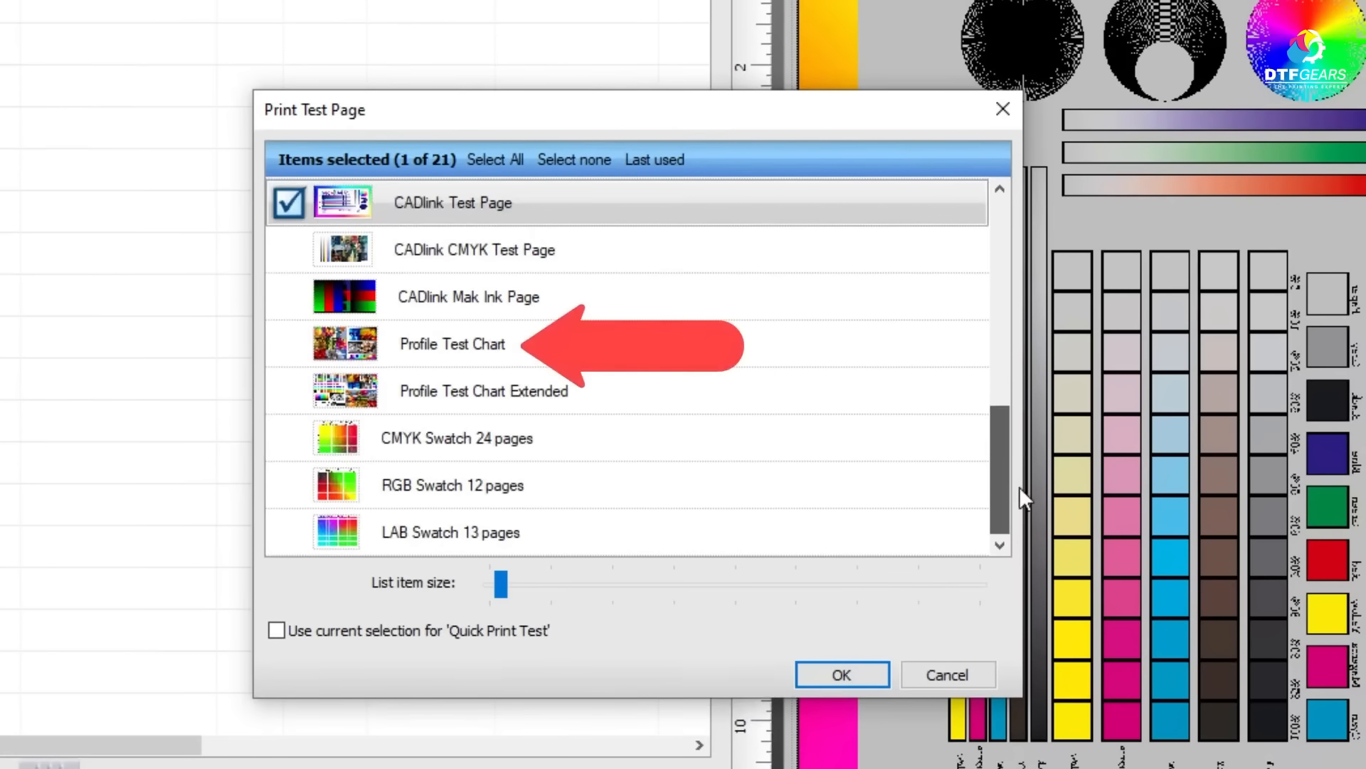
left_click(491, 346)
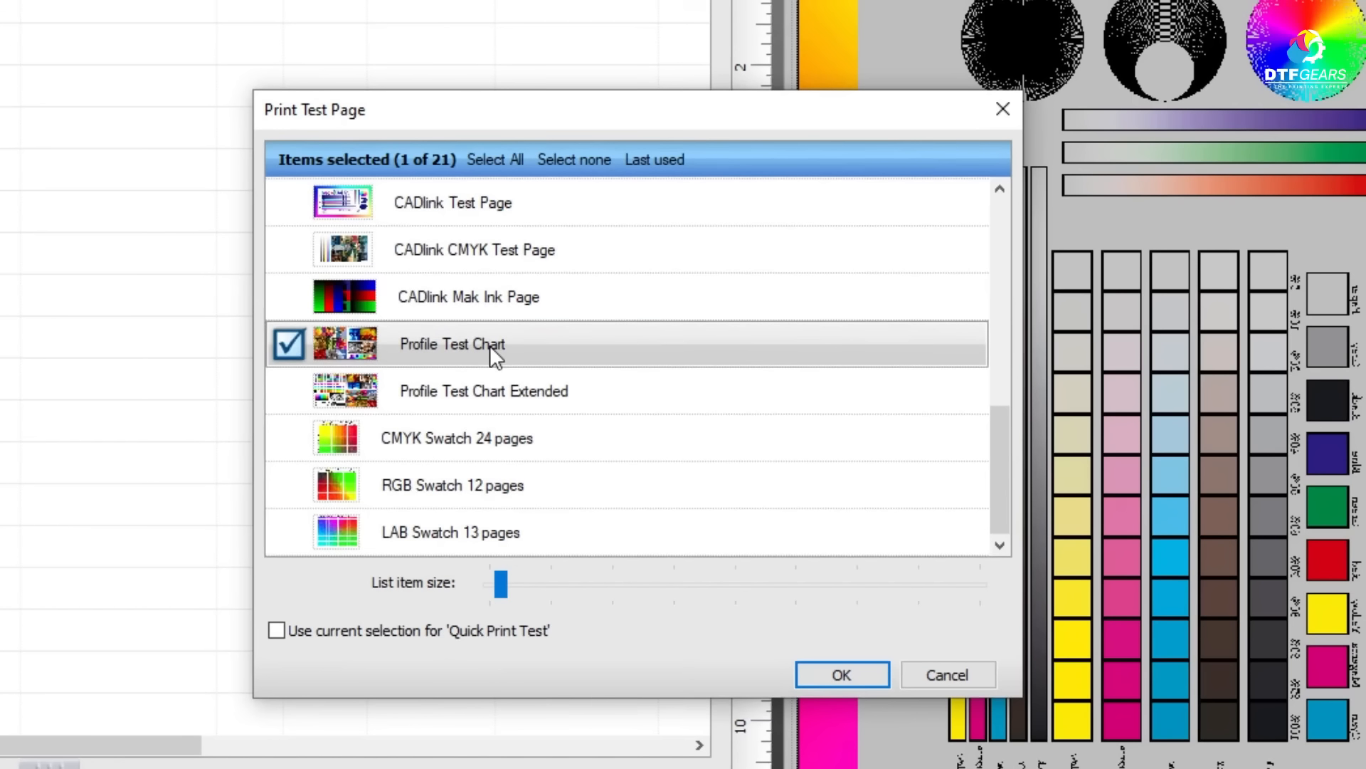
left_click(842, 676)
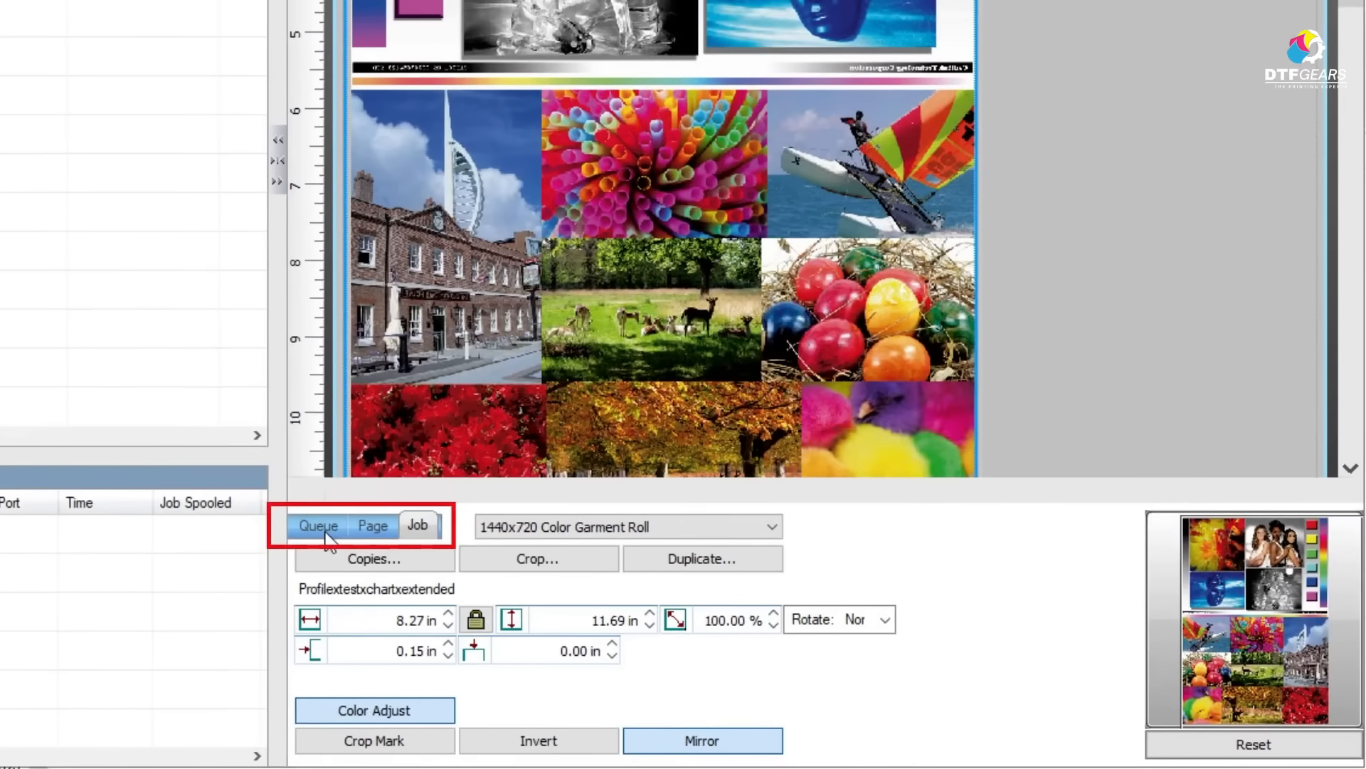
- Open the queue's color adjustments and try the Photo and Graphics modes, returning to Photo with Merge at 100
left_click(319, 527)
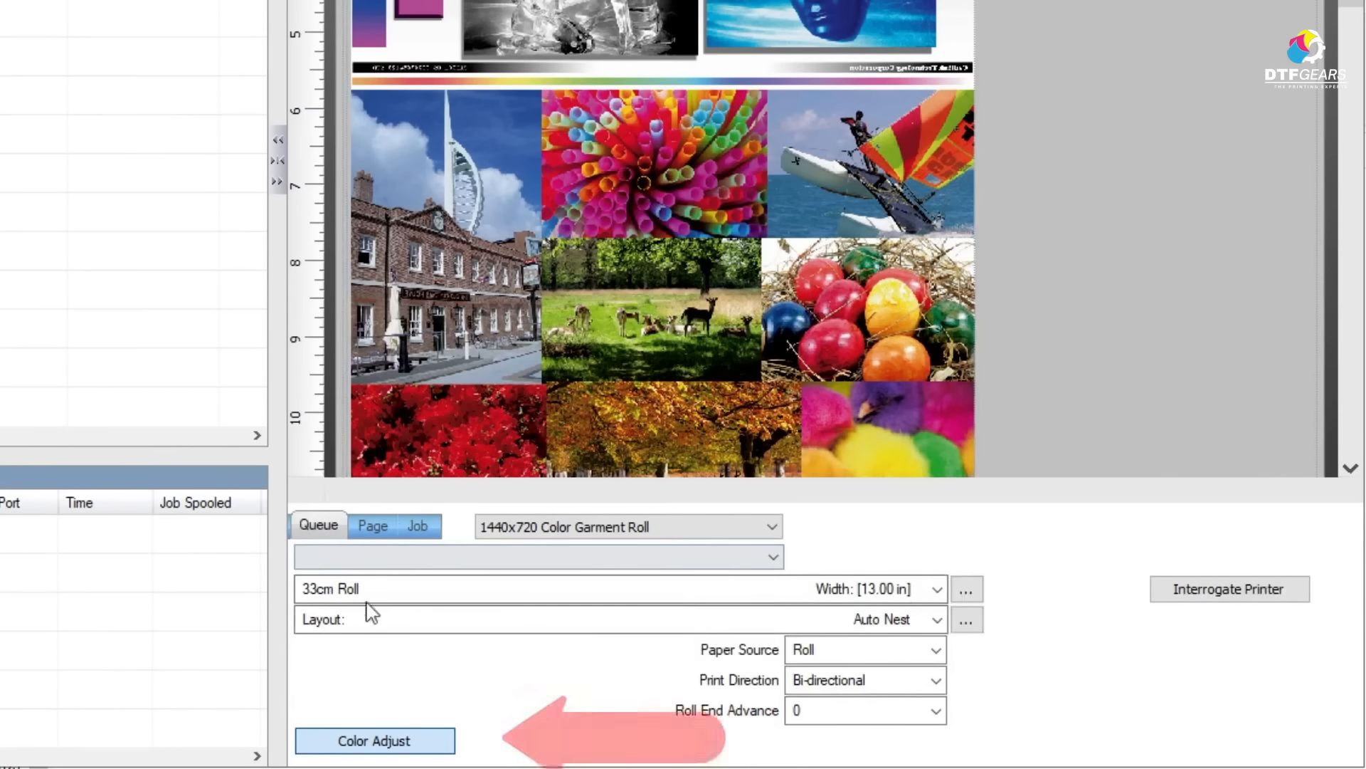
left_click(377, 743)
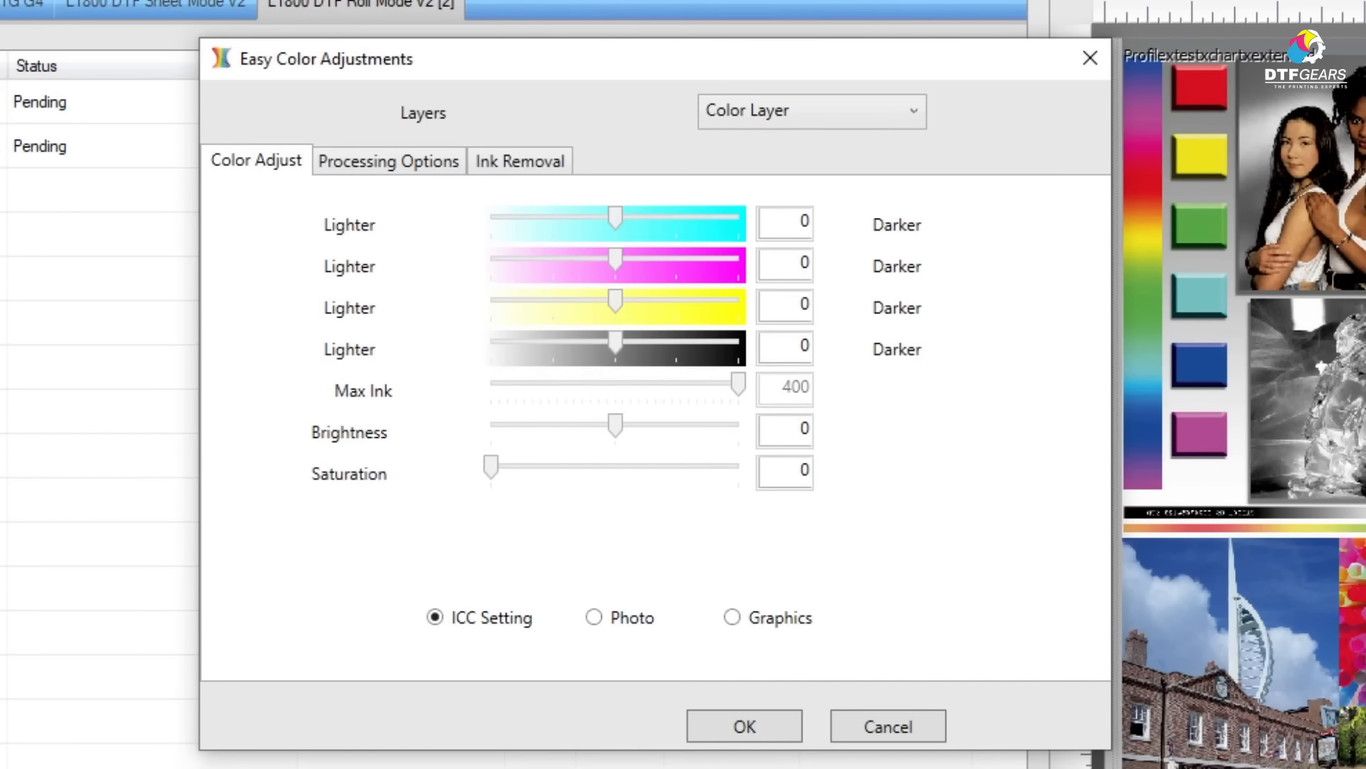
left_click(592, 616)
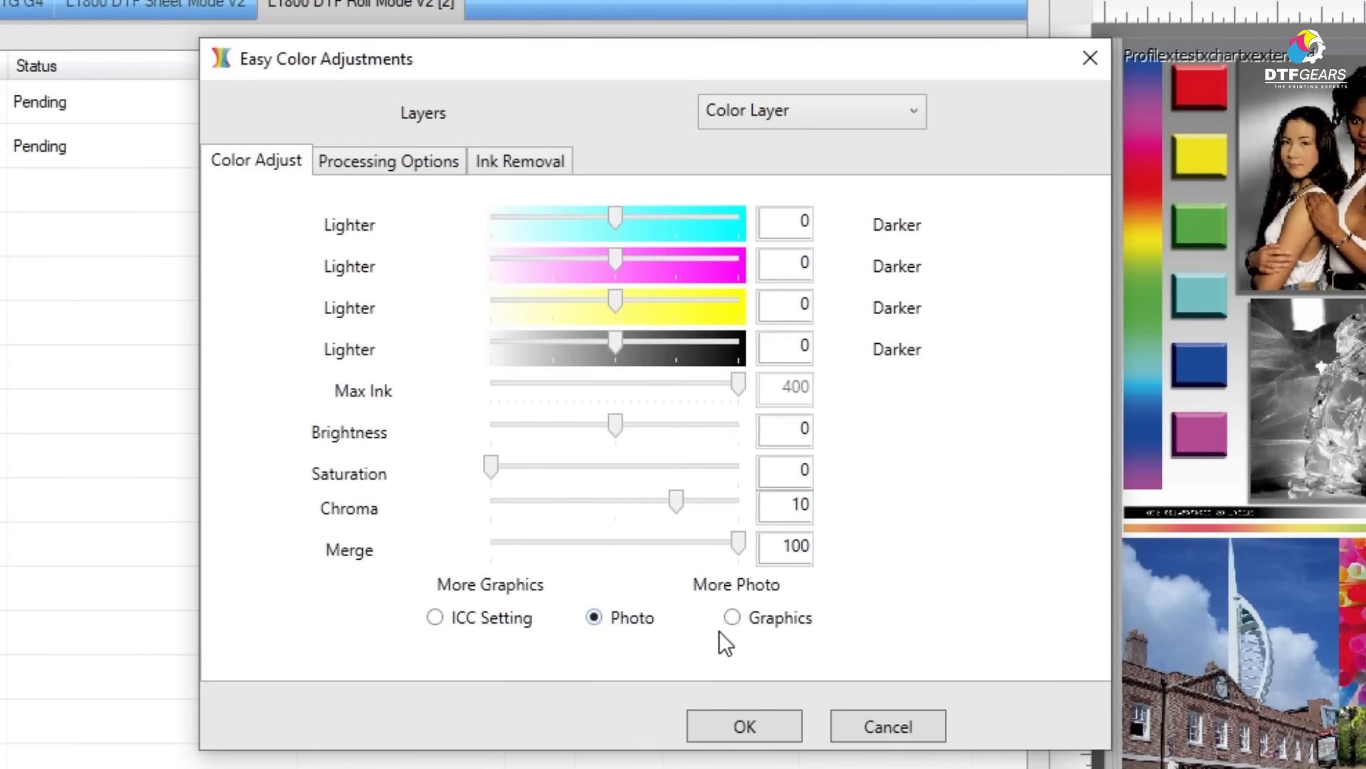
left_click(731, 617)
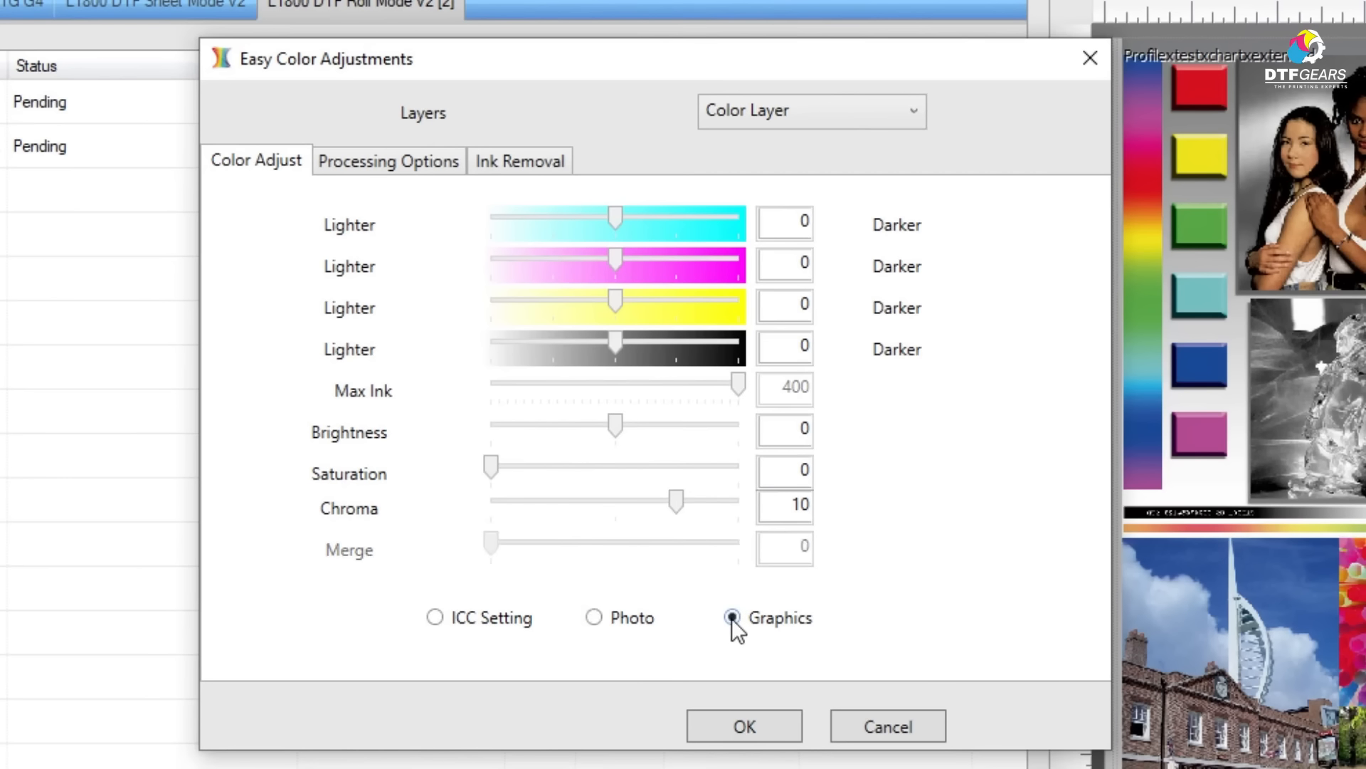
left_click(595, 618)
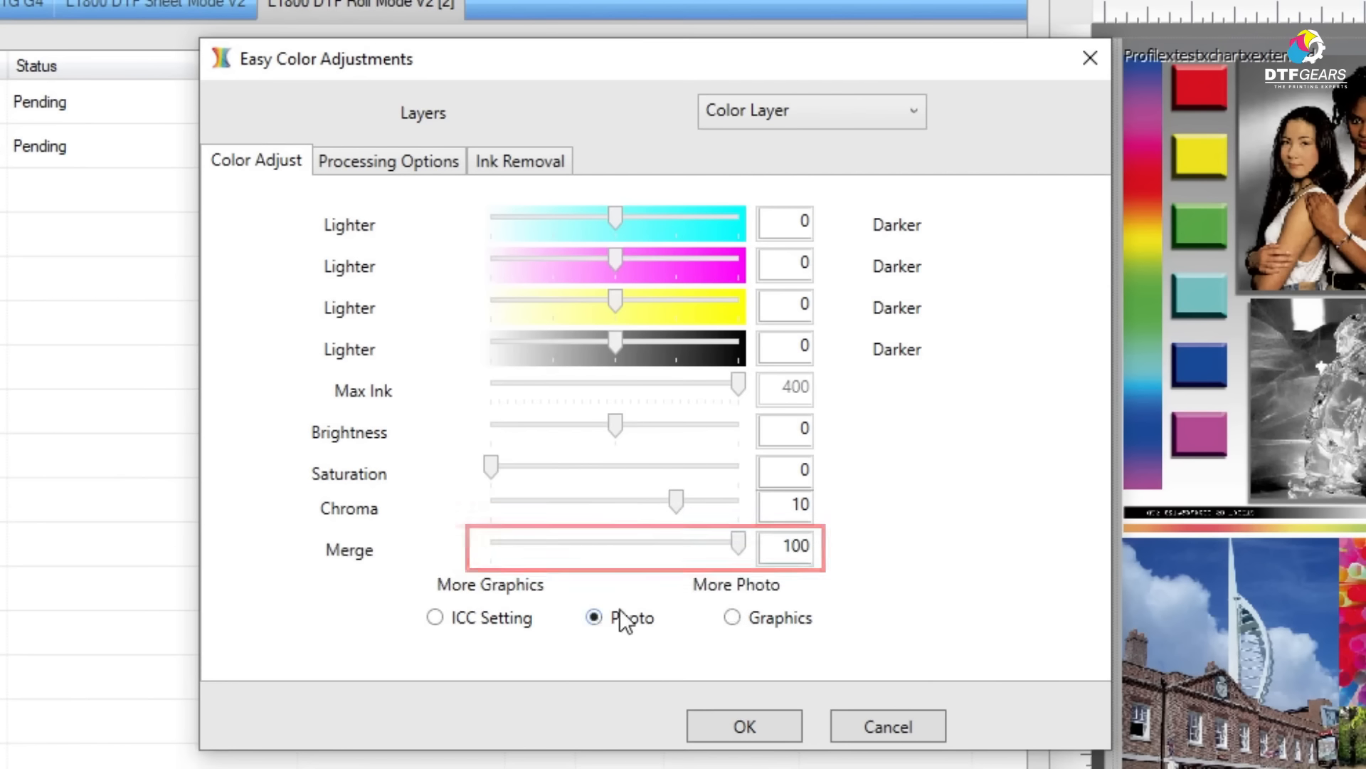
mouse_move(738, 543)
left_mouse_down()
mouse_move(600, 558)
mouse_move(768, 562)
left_mouse_up()
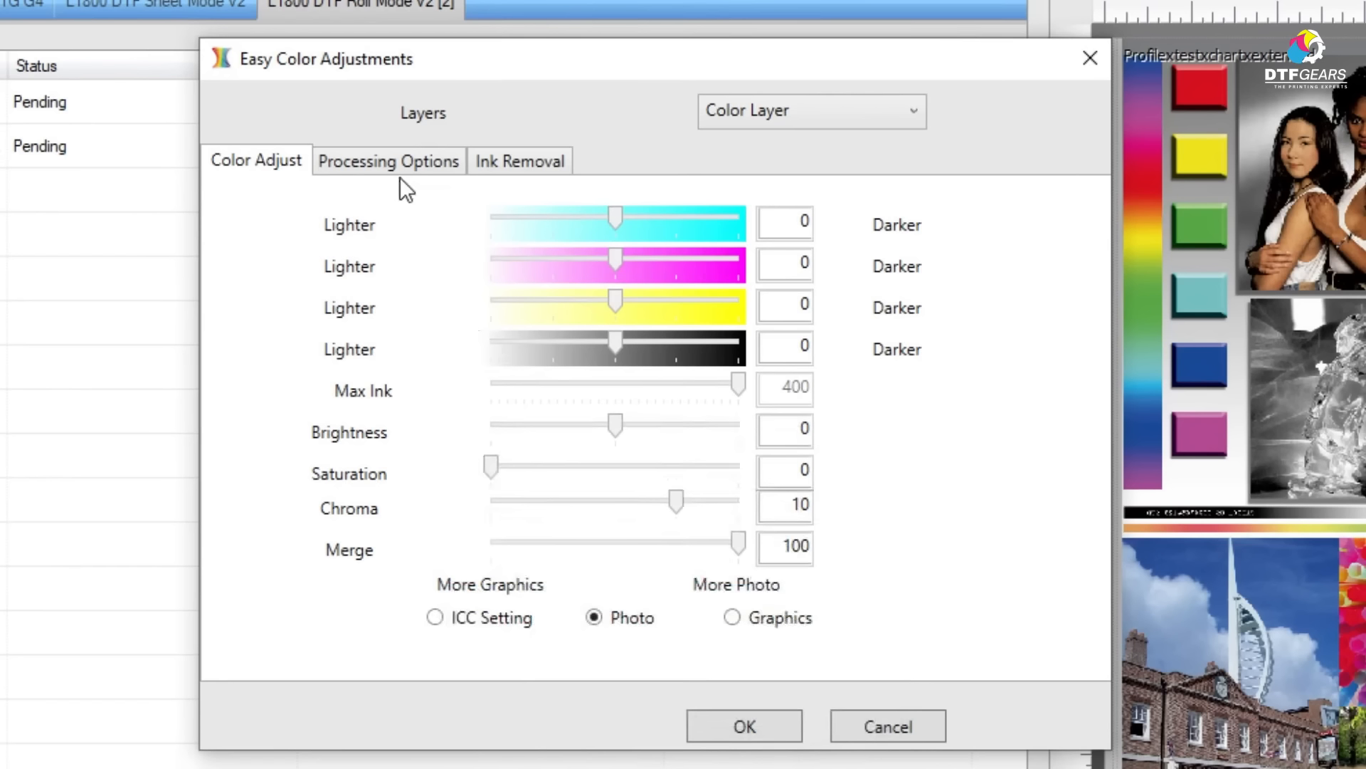
- Try ink removal with hole size 117 and varied transparency hole size 4.08, and discard the color adjustments
left_click(398, 171)
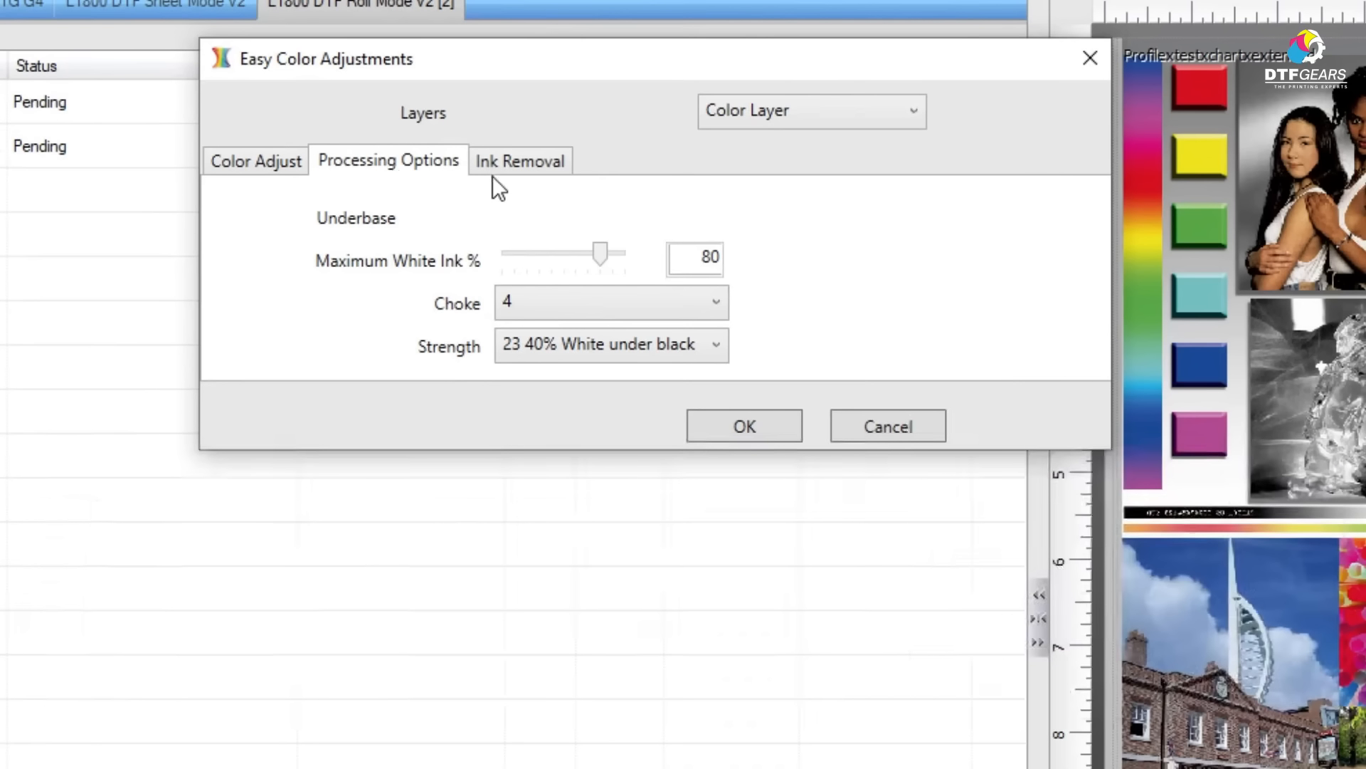
left_click(502, 163)
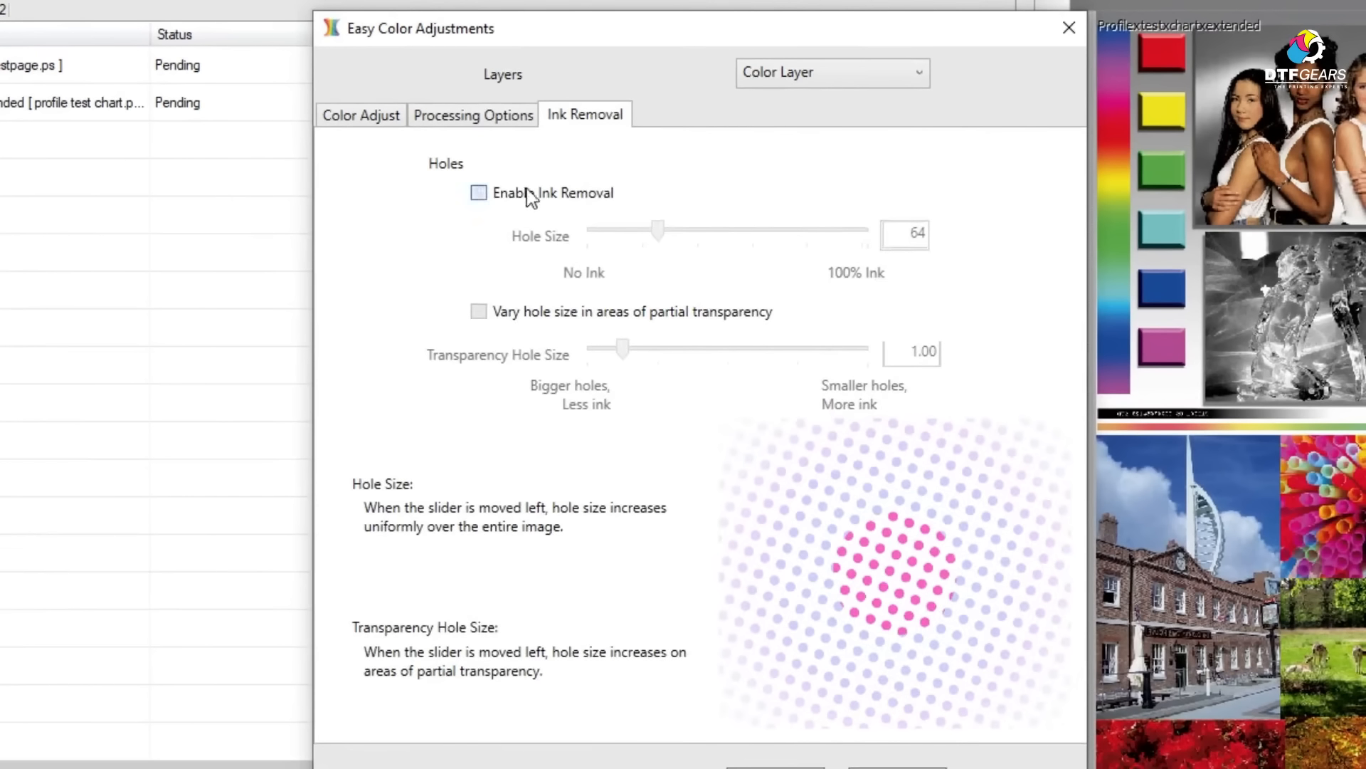
left_click(460, 241)
left_click(479, 311)
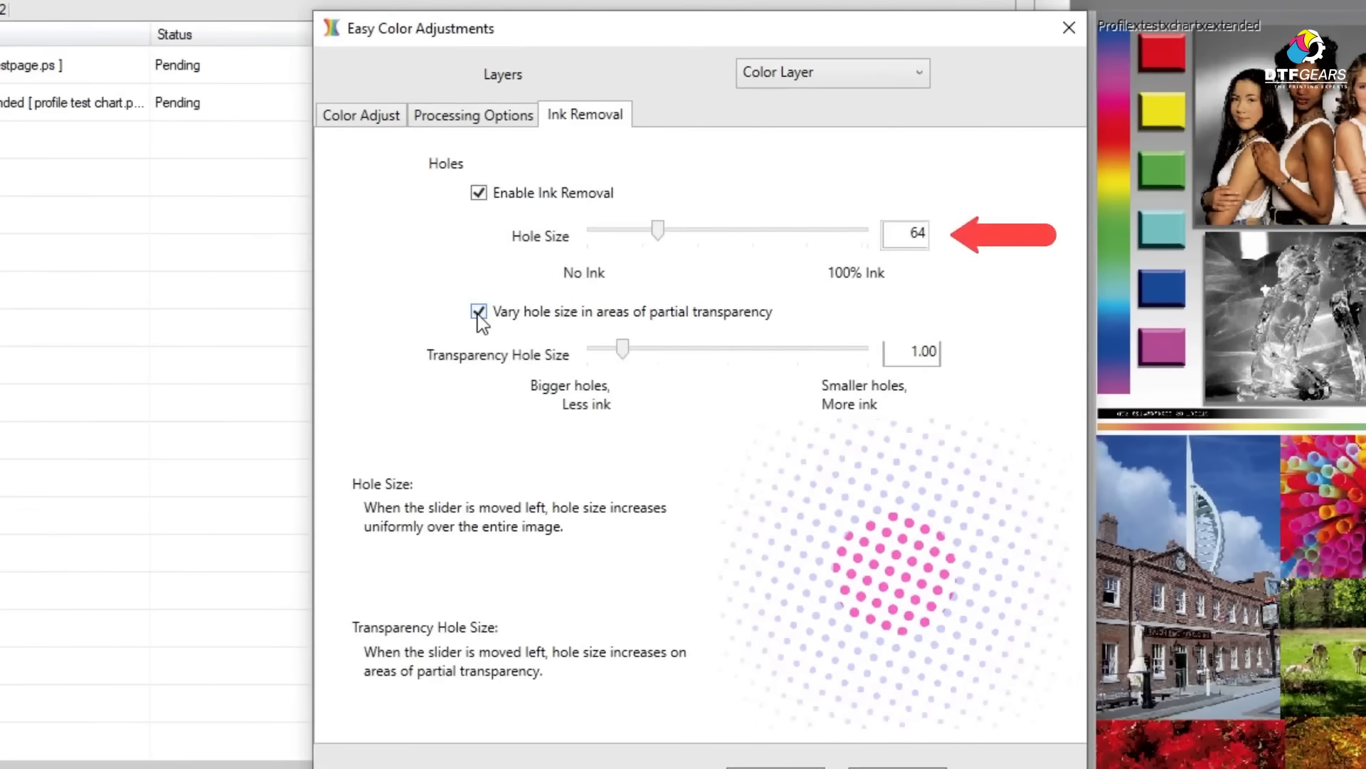
left_click_drag(664, 225, 723, 226)
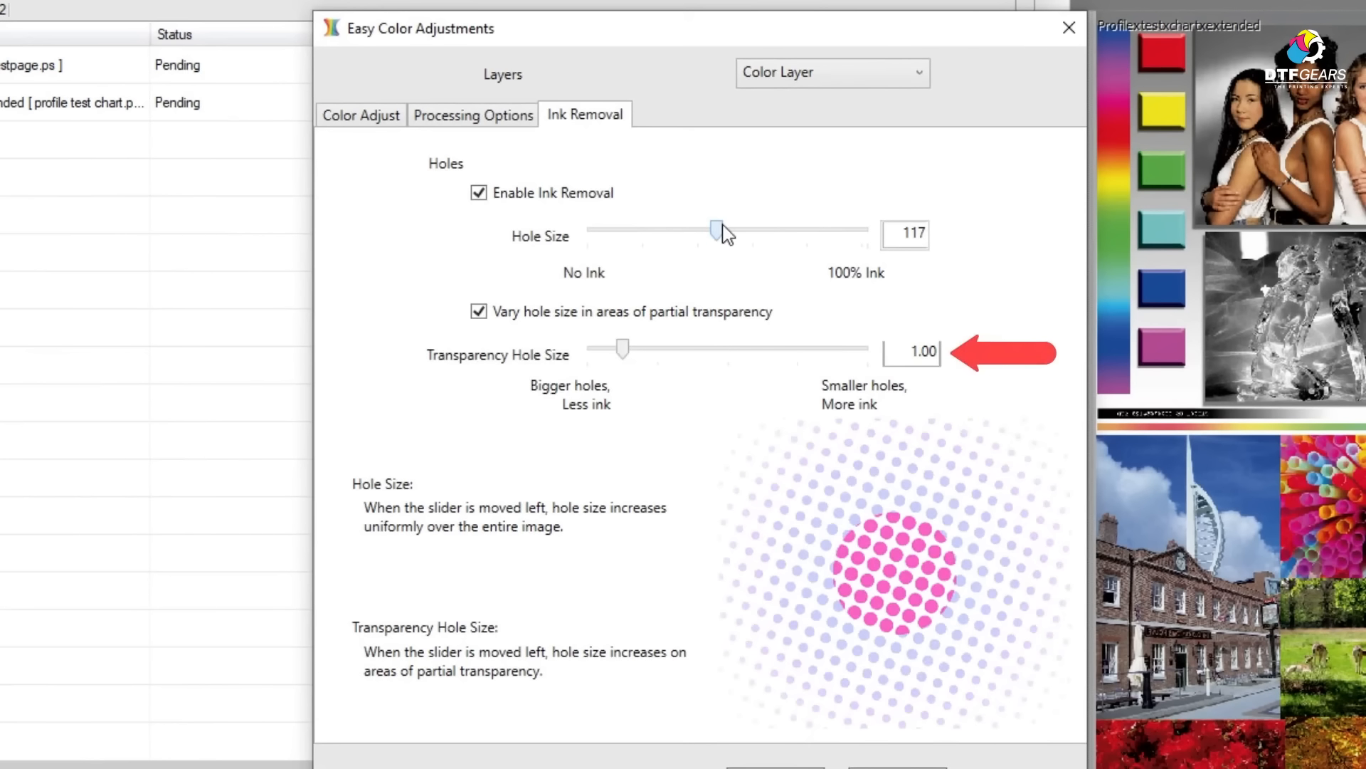
left_click_drag(623, 348, 733, 353)
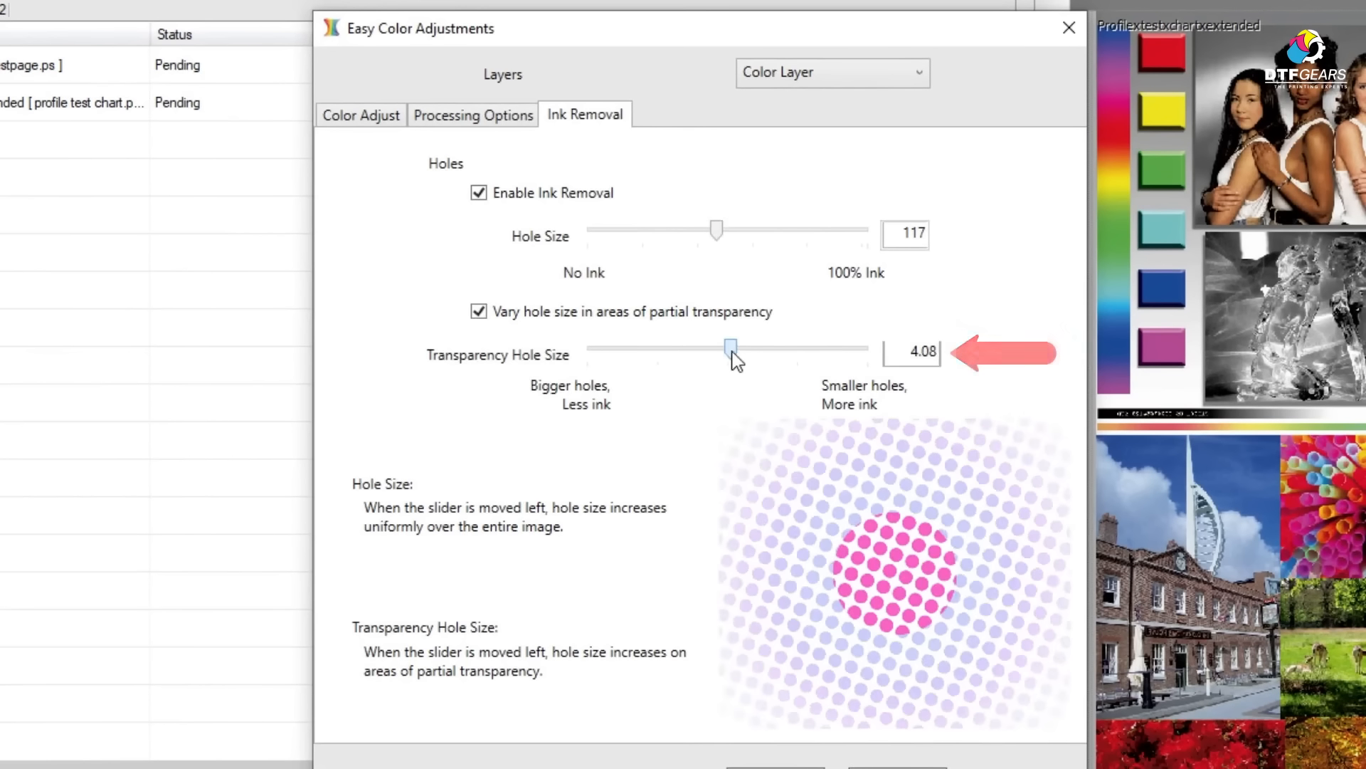
left_click(872, 763)
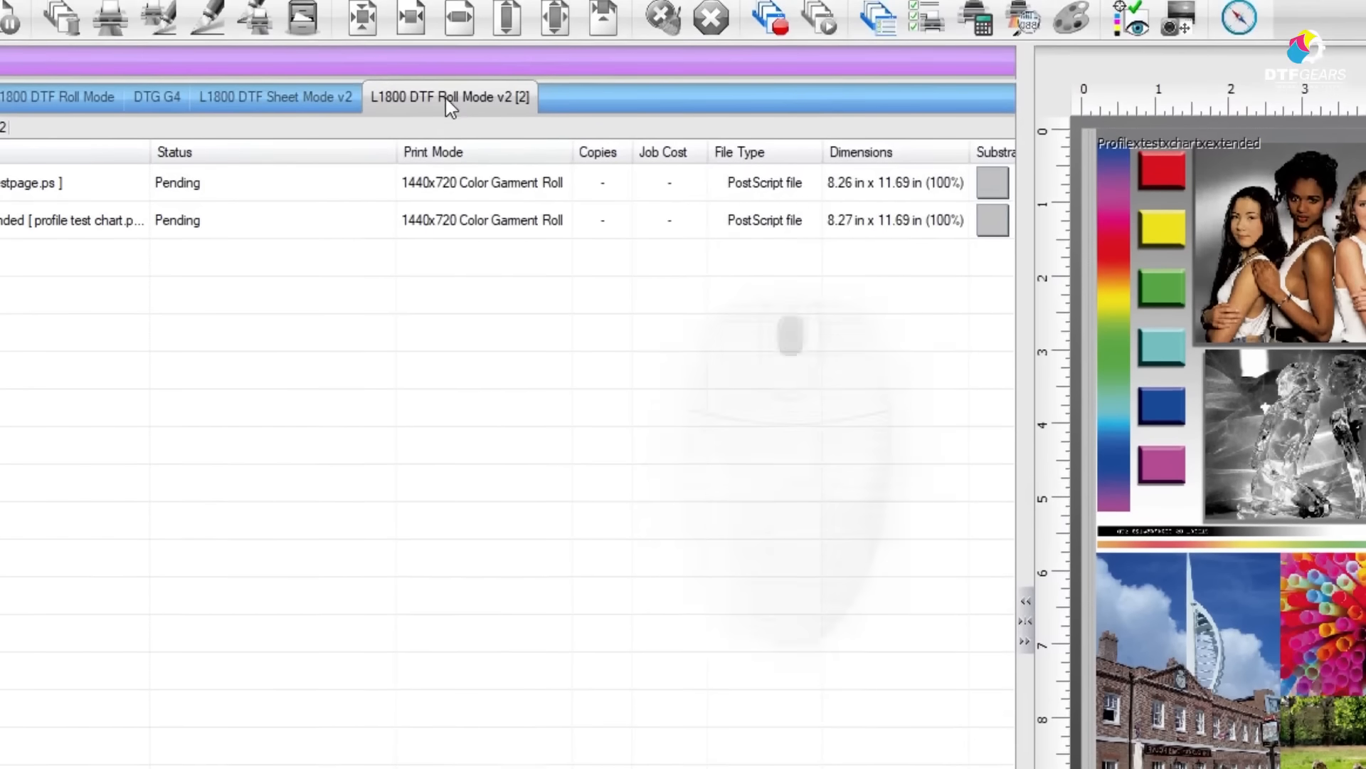
- In the L1800 DTF Roll Mode v2 queue properties, enable ink removal for the color layer and vary hole size in partially transparent areas
left_click(443, 101)
double_click(443, 102)
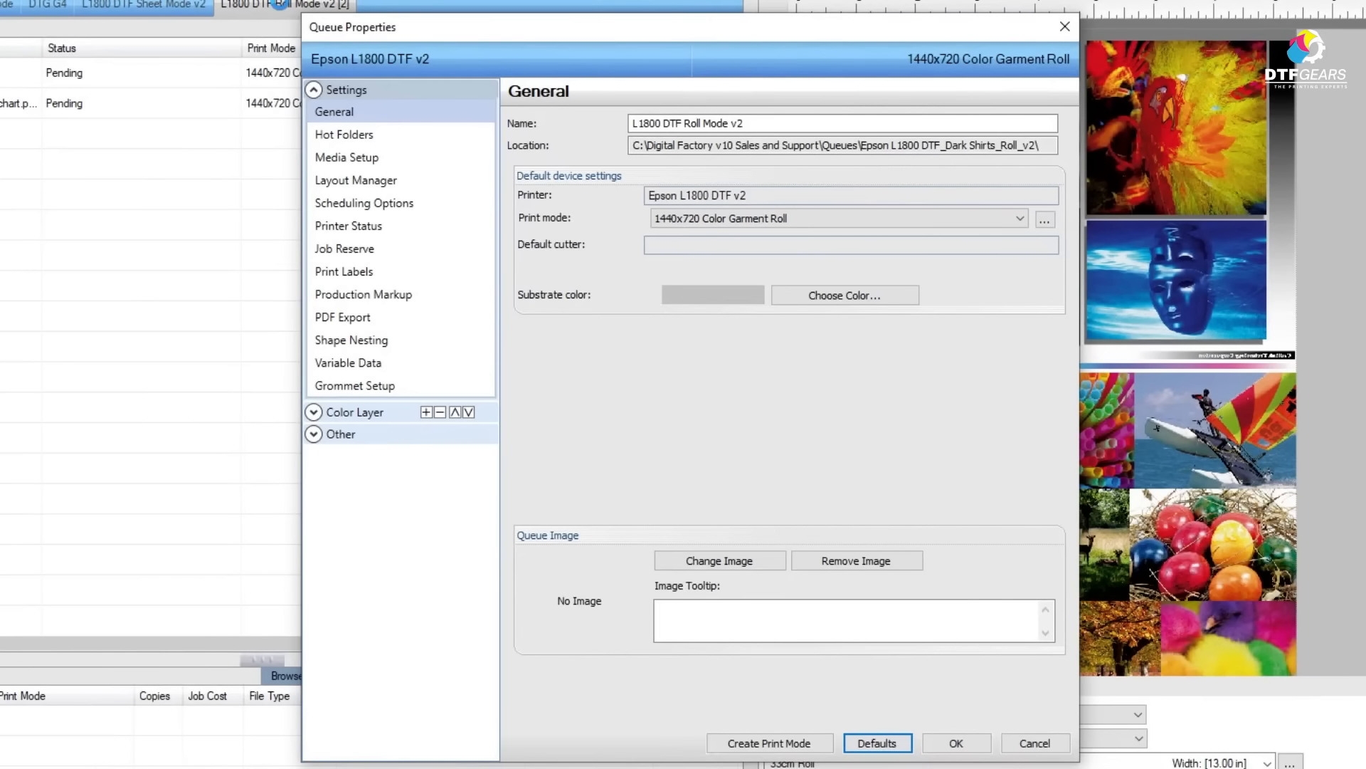
left_click(313, 413)
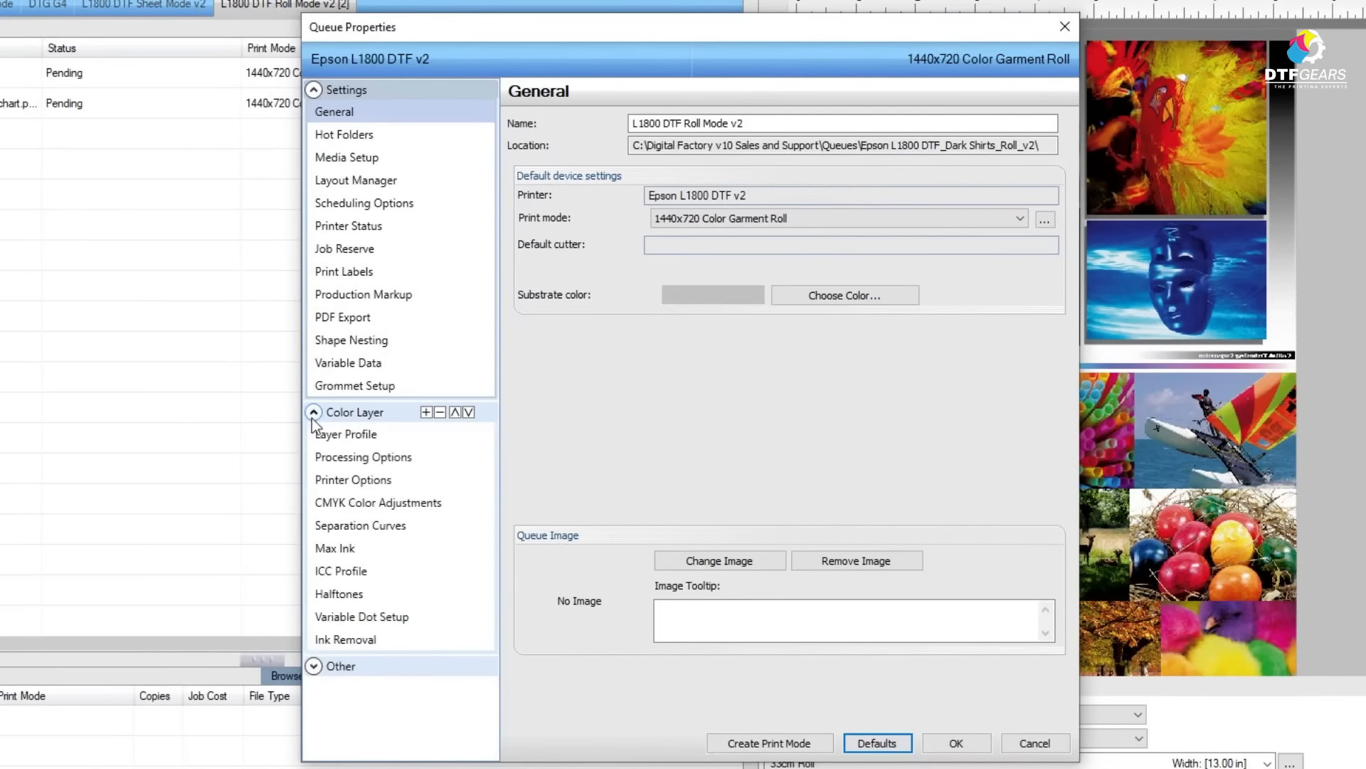
left_click(371, 641)
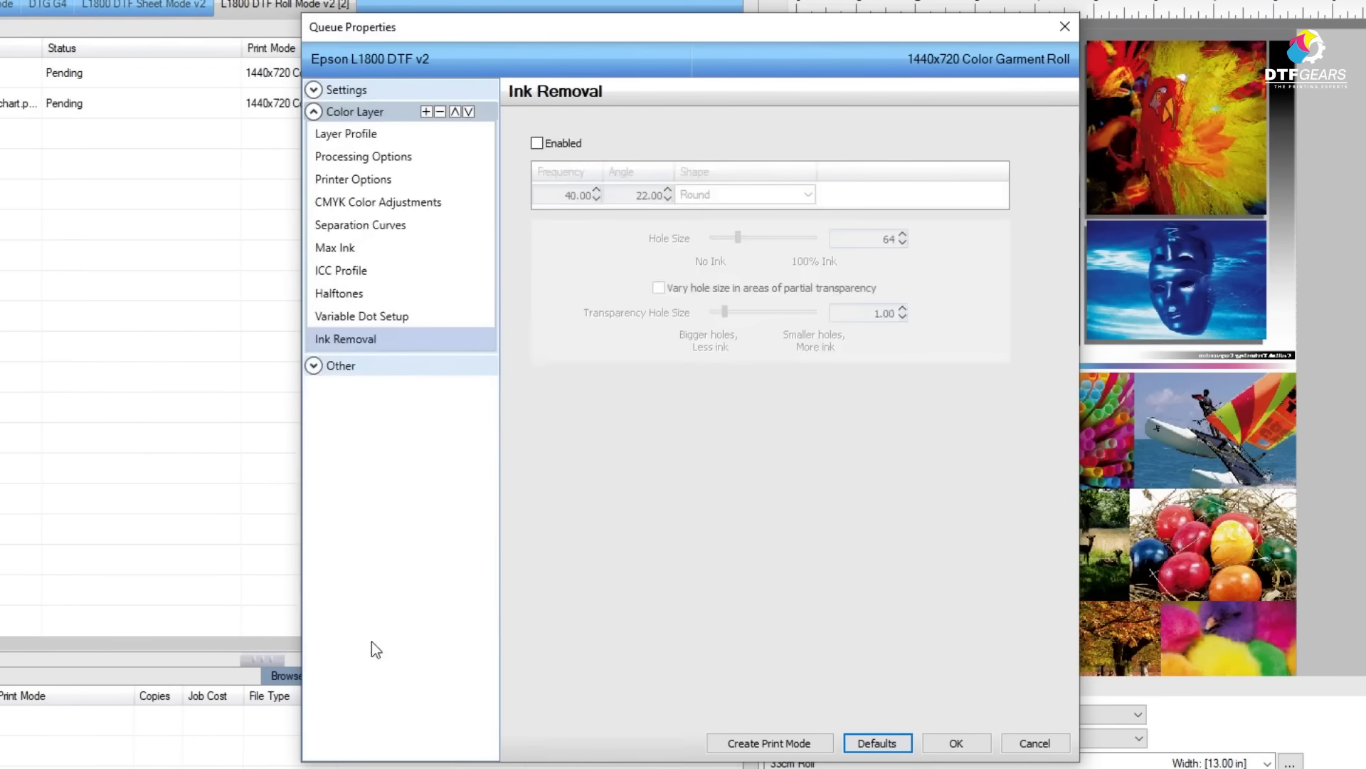
left_click(538, 142)
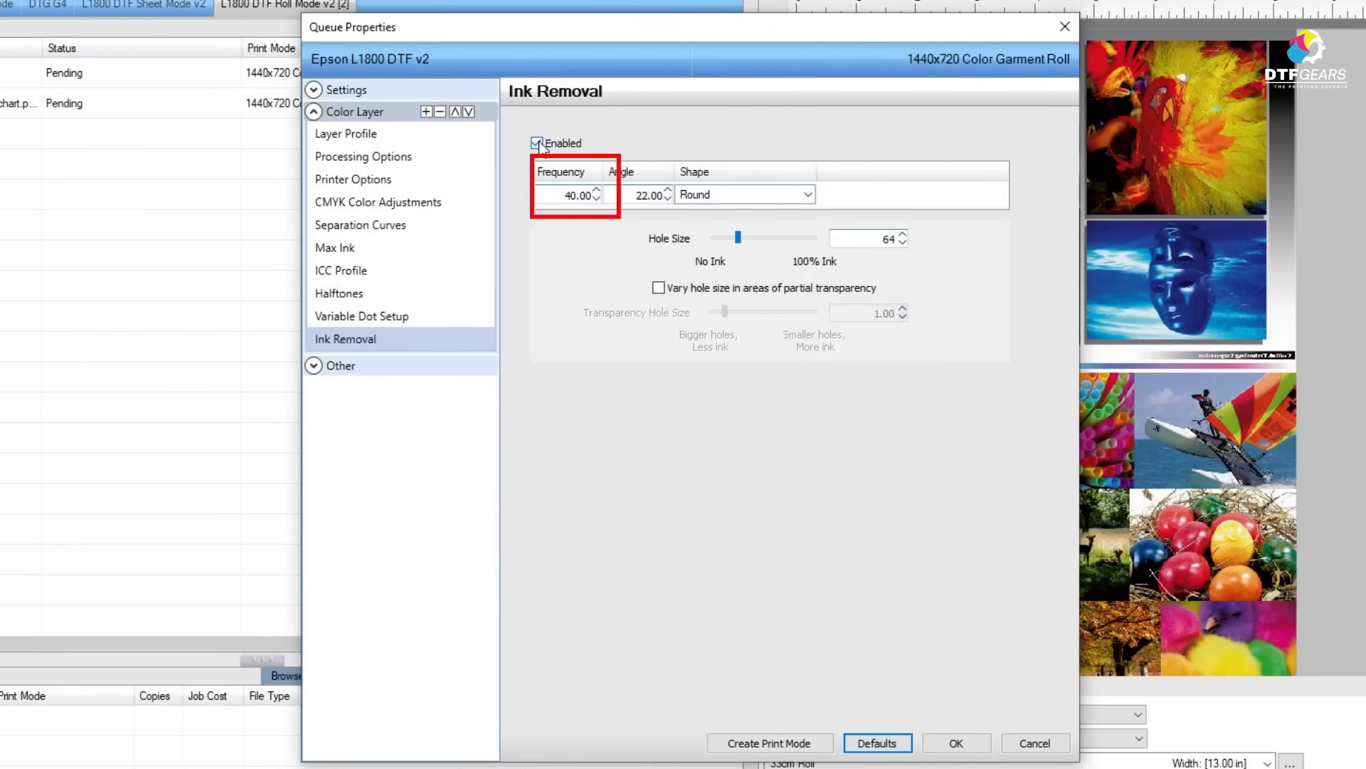
left_click(699, 197)
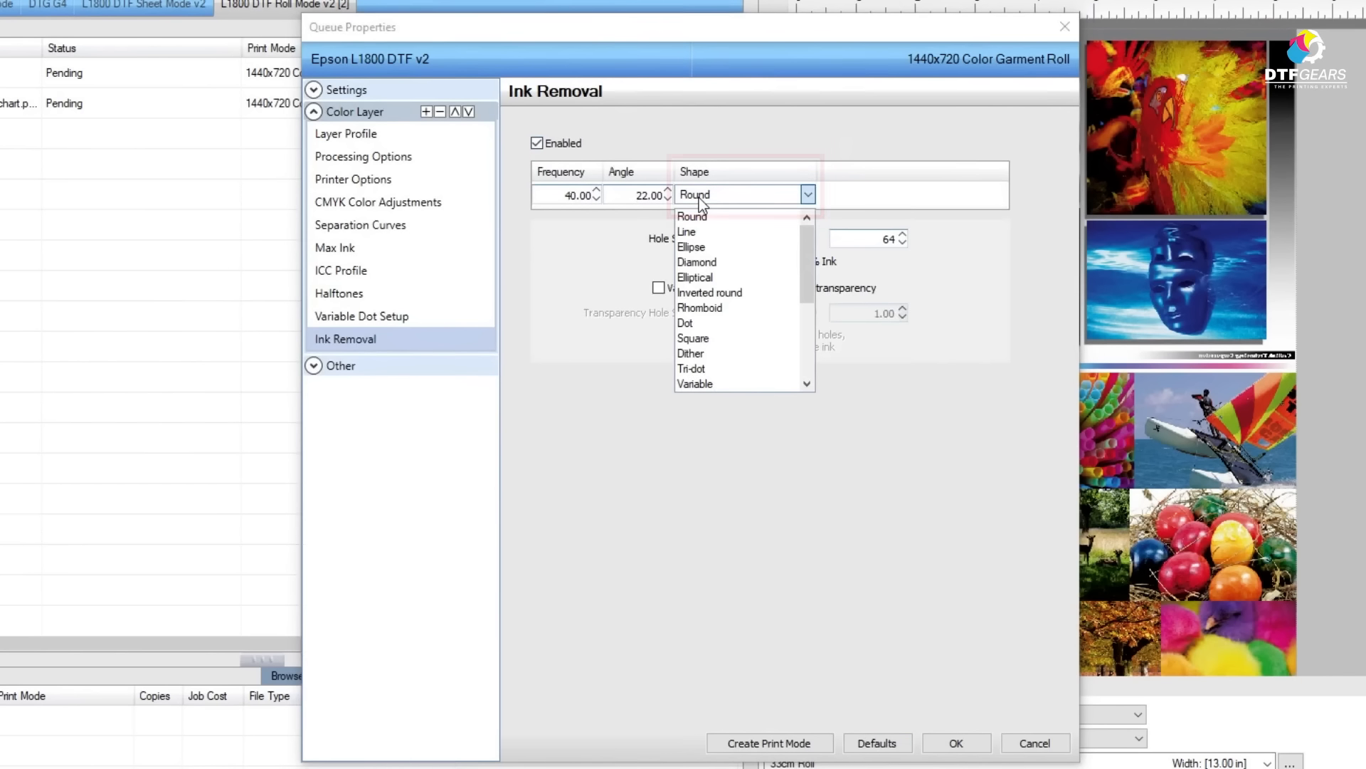
left_click(699, 198)
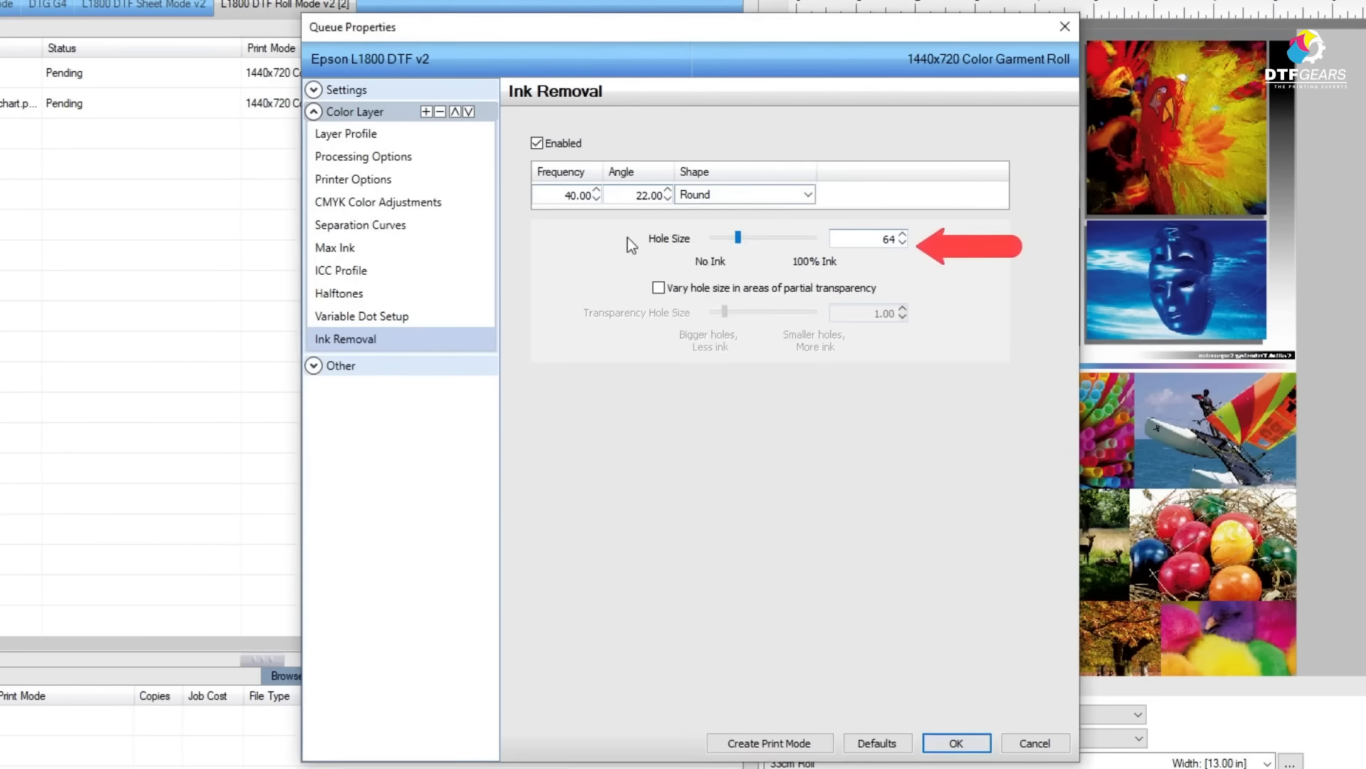
left_click(660, 291)
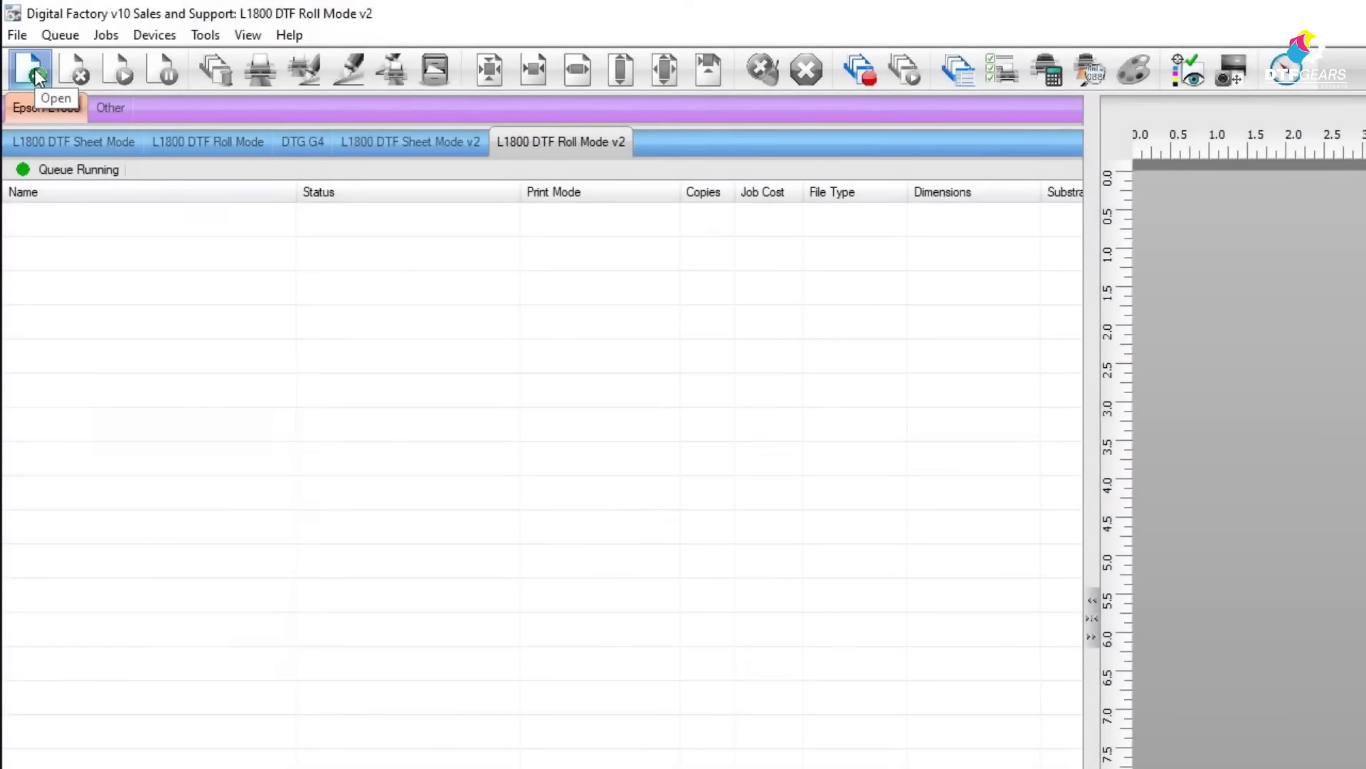
- Open Surfing logo.eps from the eps folder as a new job in the L1800 DTF Roll Mode v2 queue
right_click(99, 346)
left_click(138, 382)
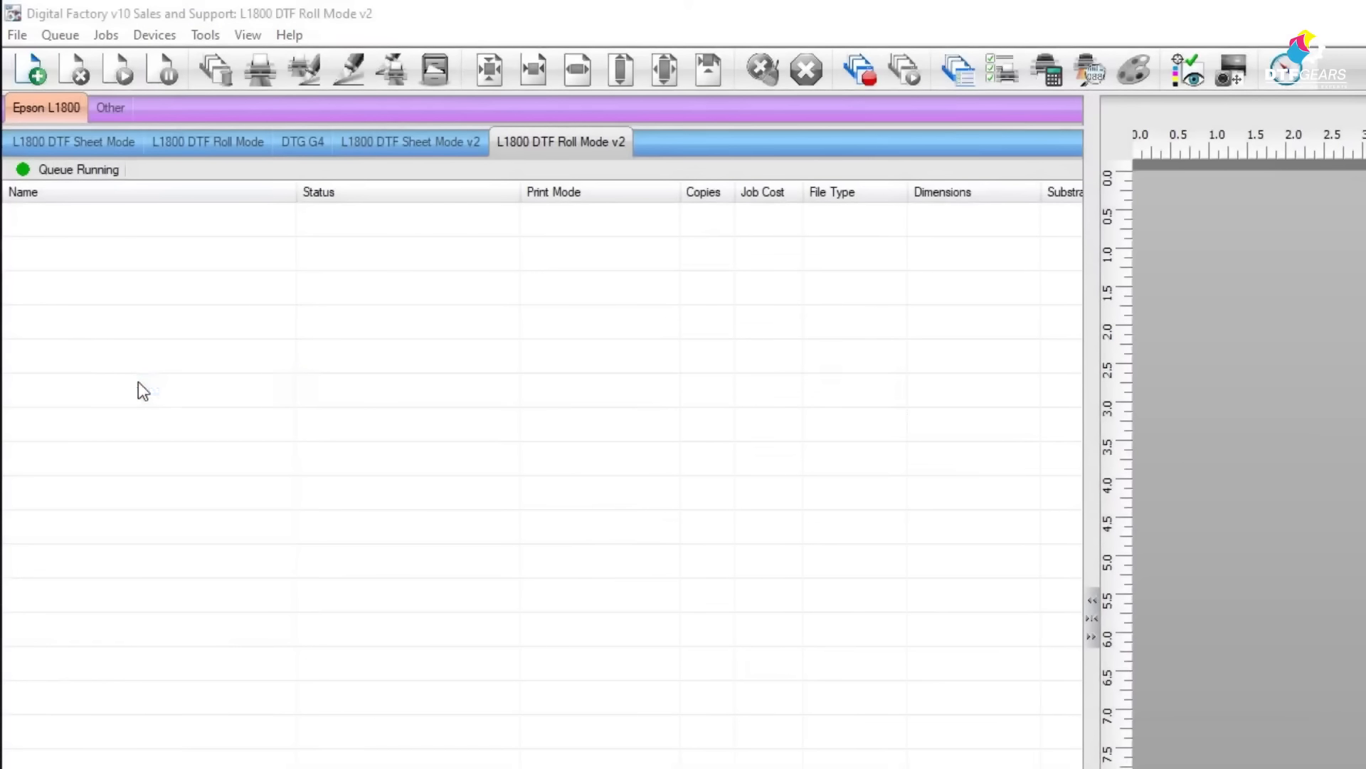
left_click(237, 334)
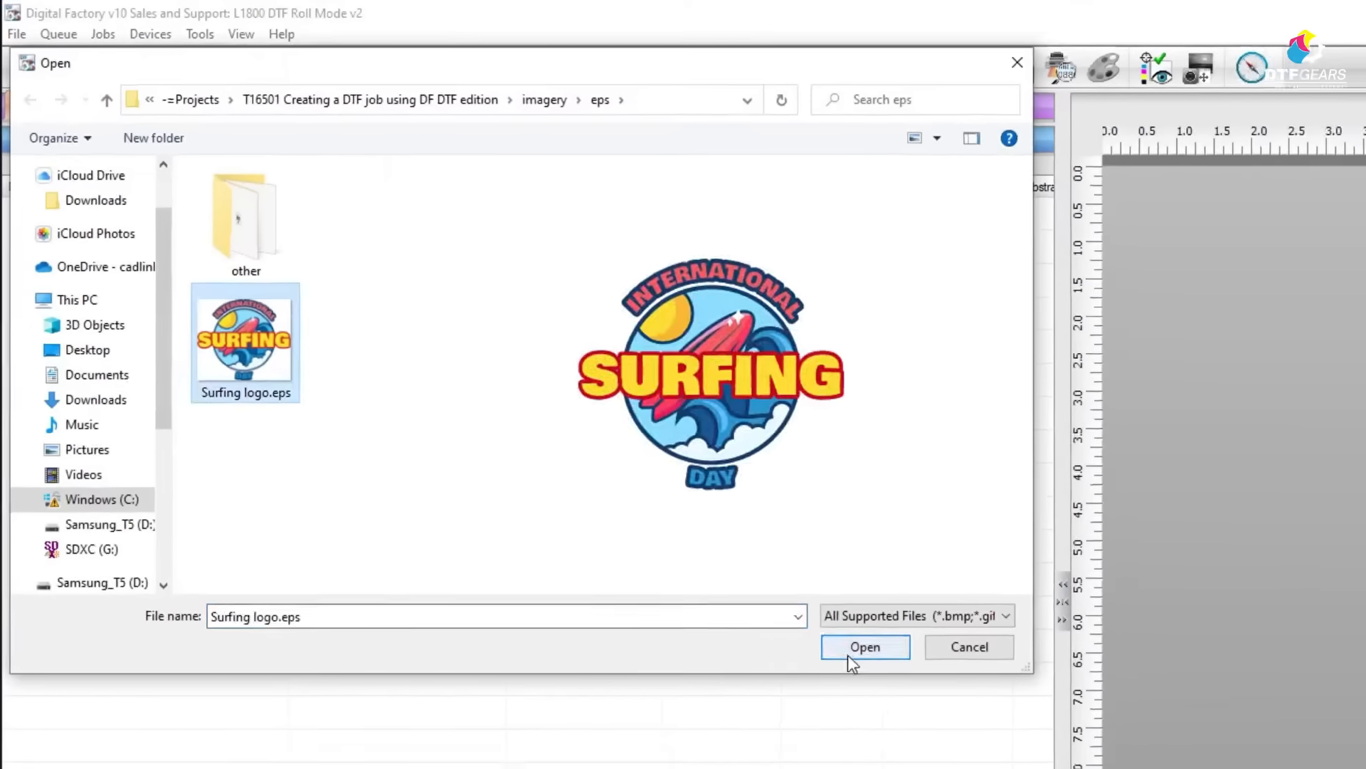
left_click(854, 660)
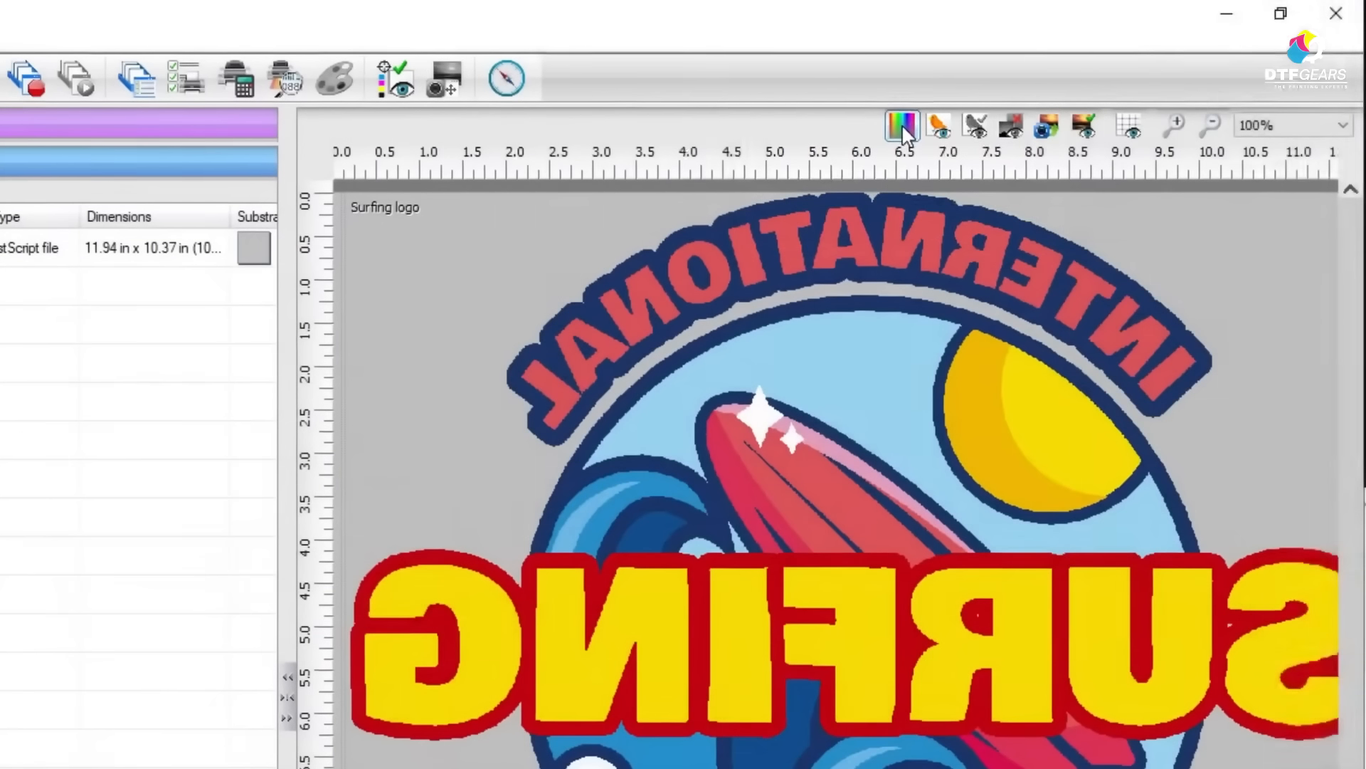
- Set the preview substrate color of the Surfing logo job to black
left_click(901, 124)
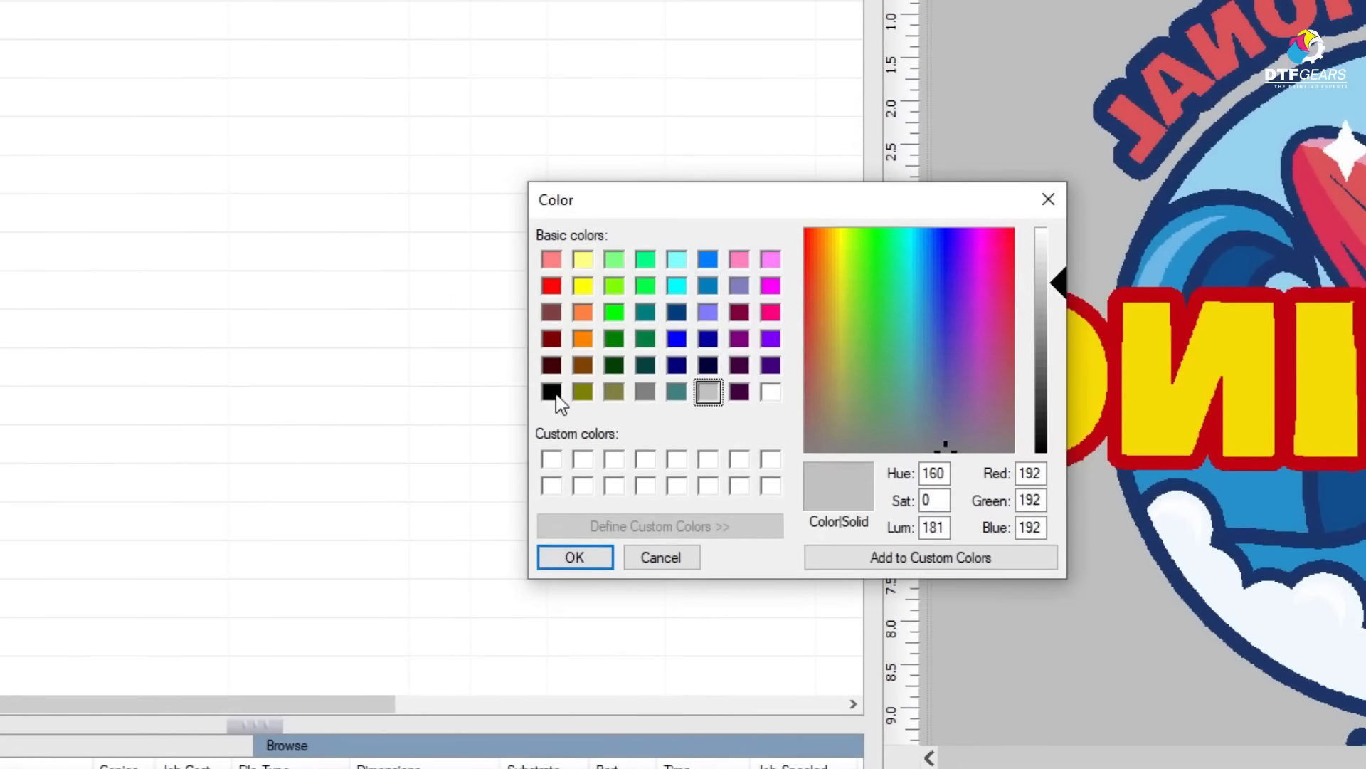
left_click(551, 393)
left_click(559, 551)
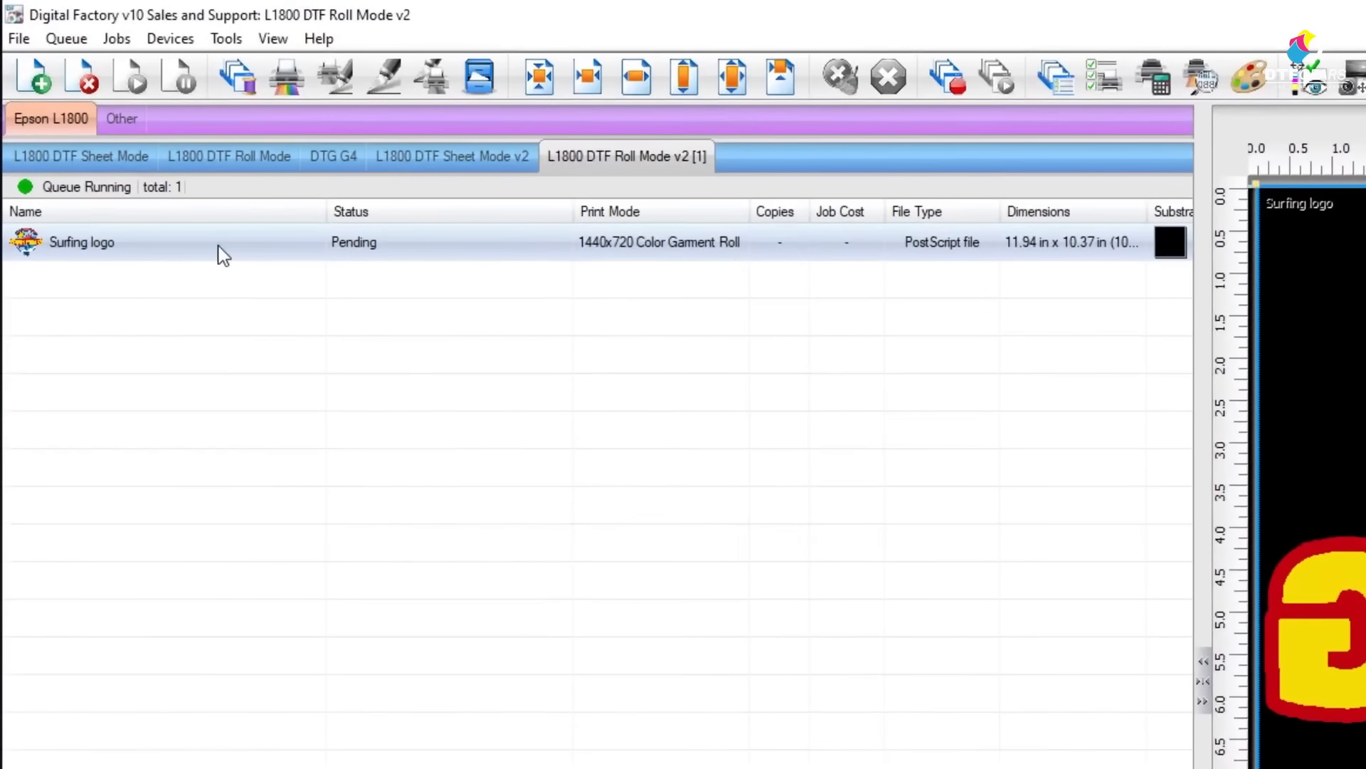
- Process the Surfing logo job with RIP Only, without printing it
right_click(132, 148)
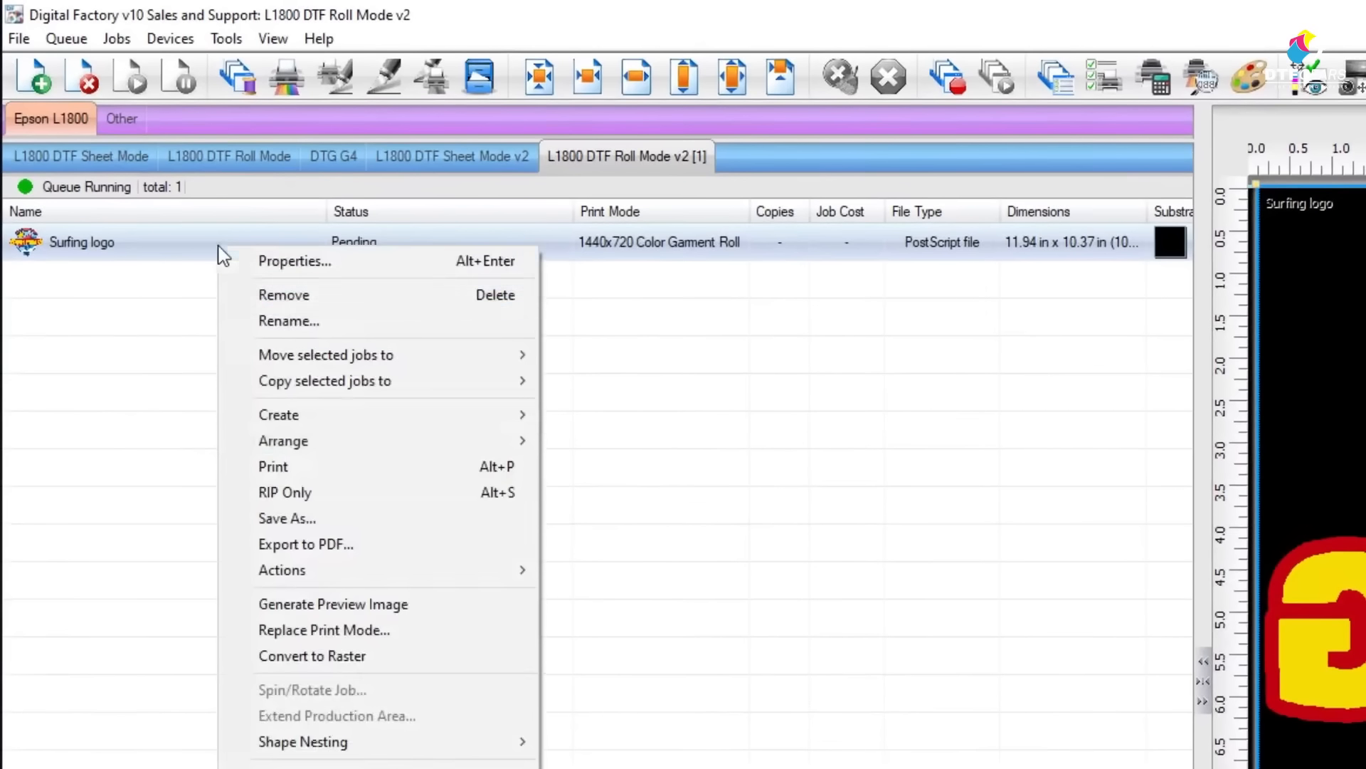
left_click(302, 492)
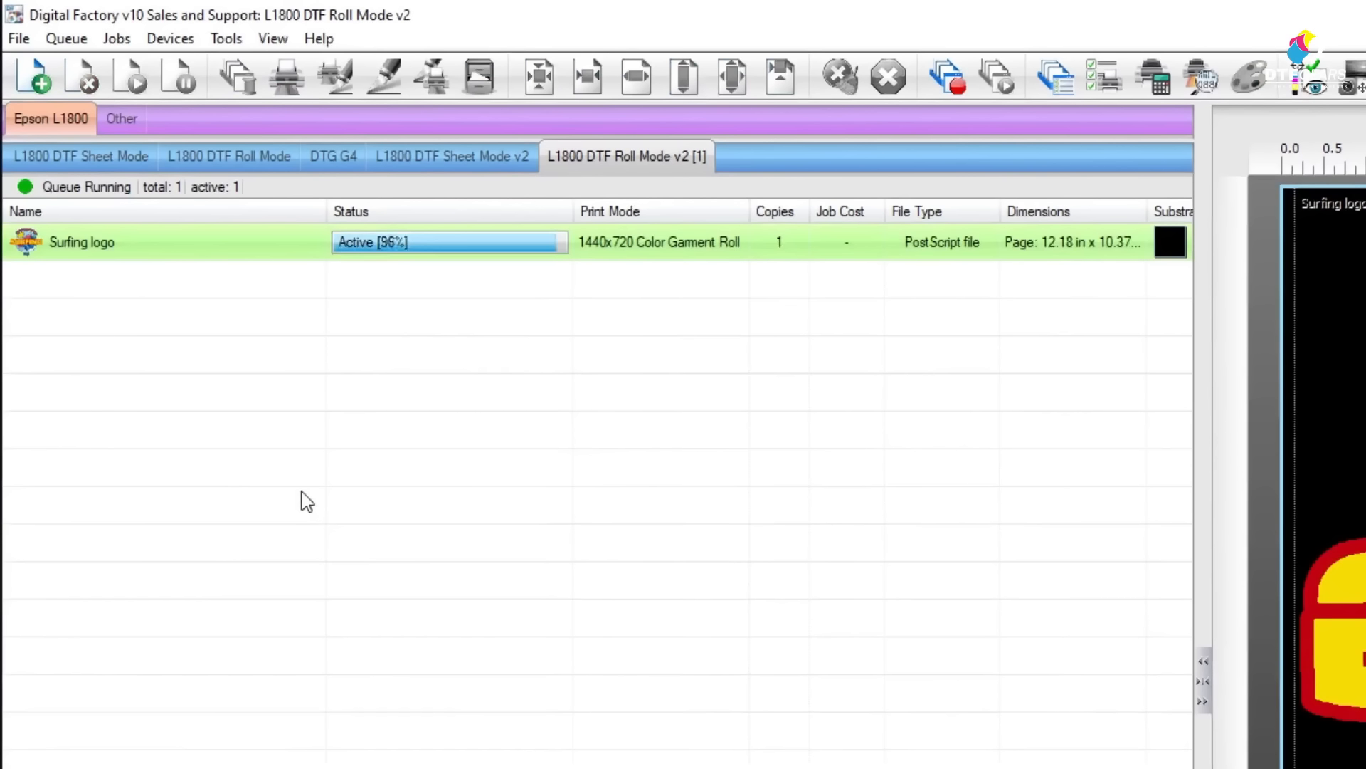
- View the raw data of the processed Surfing logo job and check its list of ink films, closing the list again
right_click(136, 244)
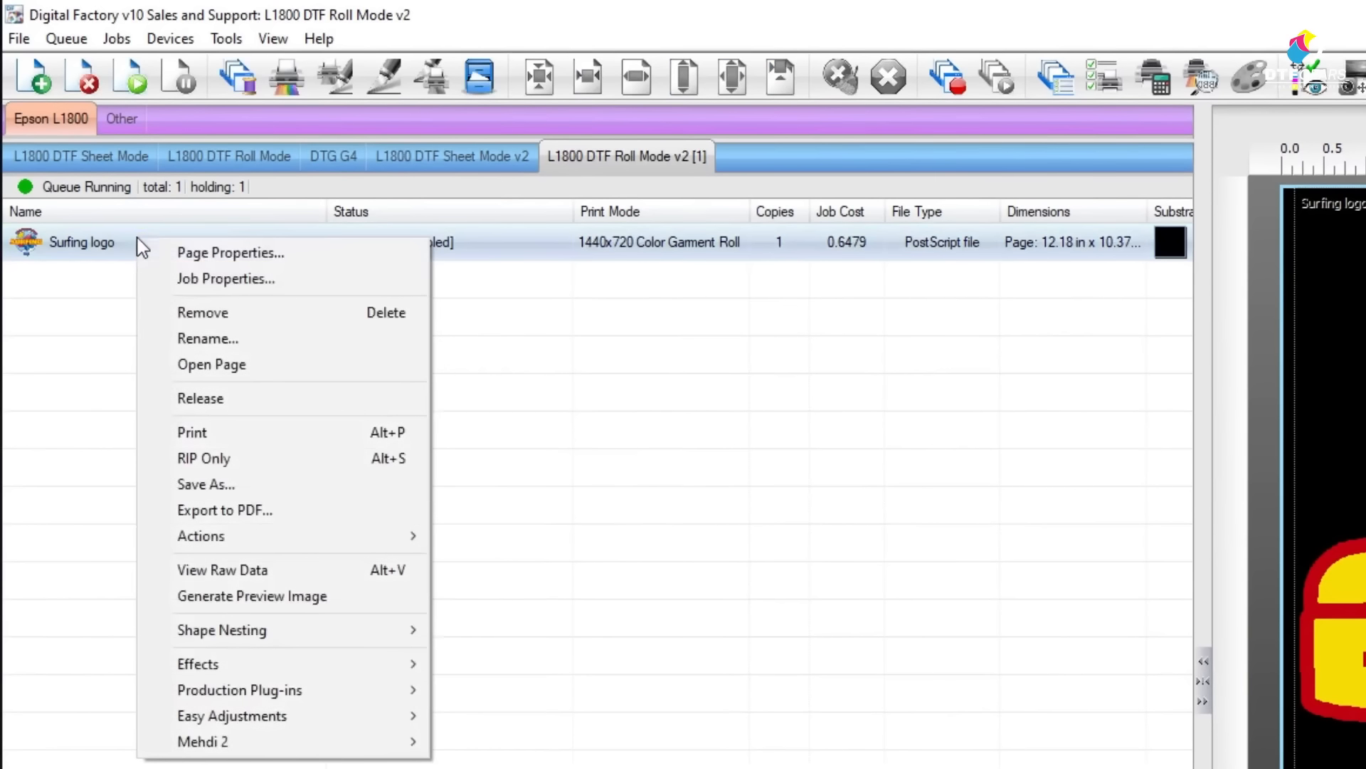
left_click(250, 569)
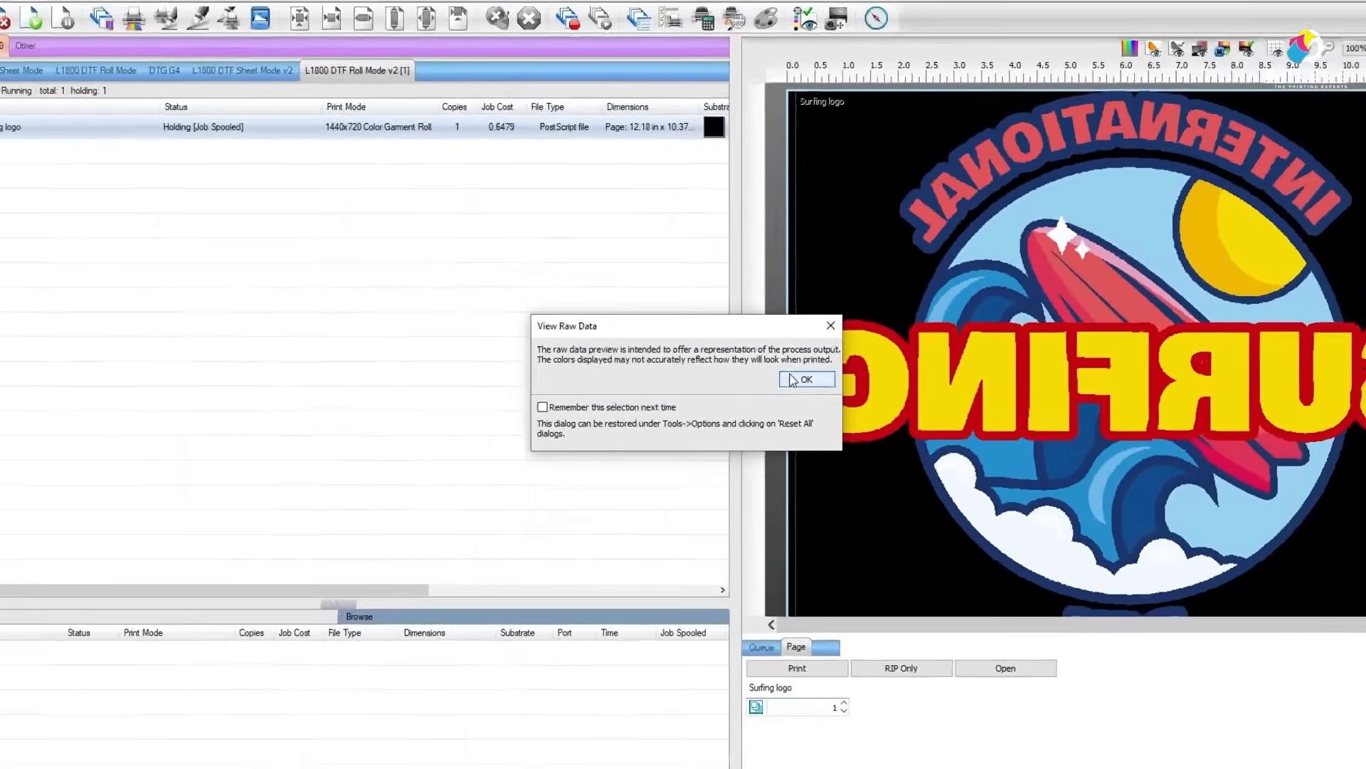
left_click(928, 380)
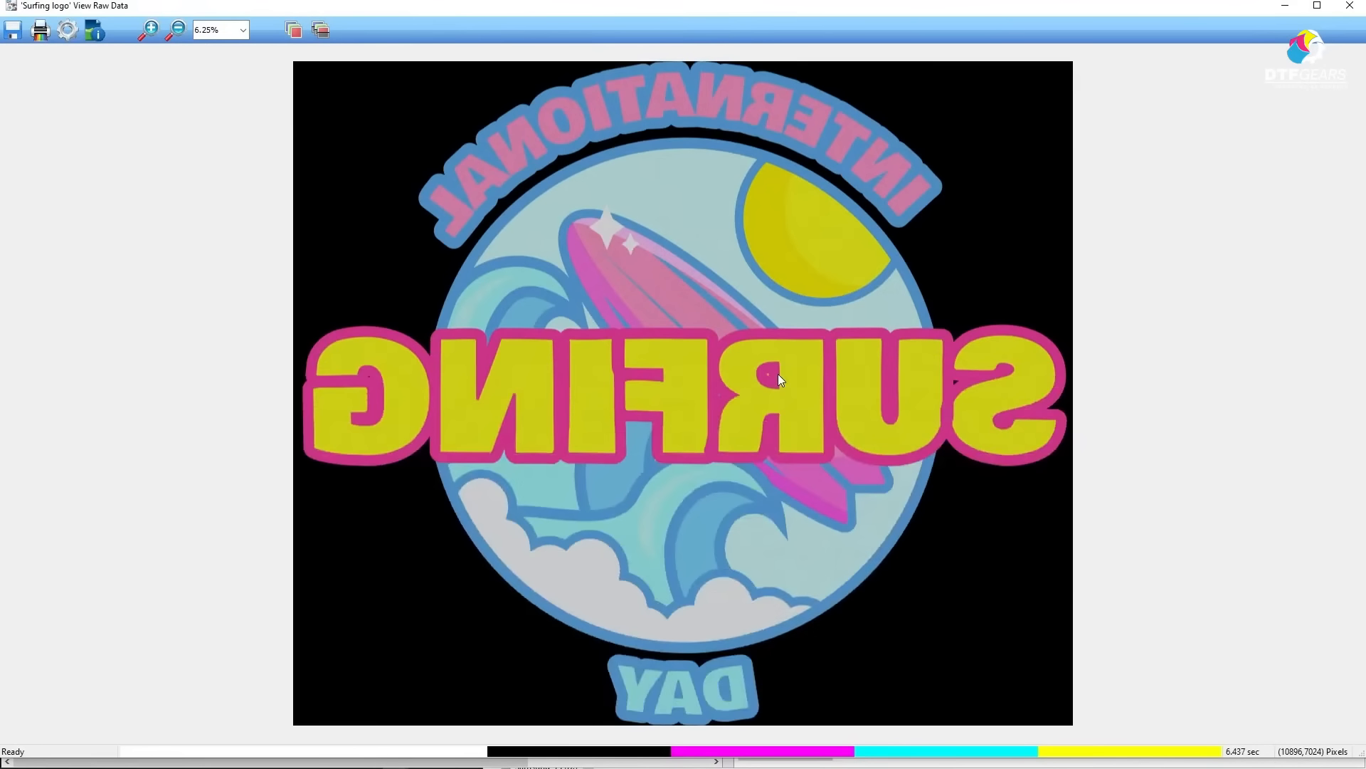
left_click(292, 32)
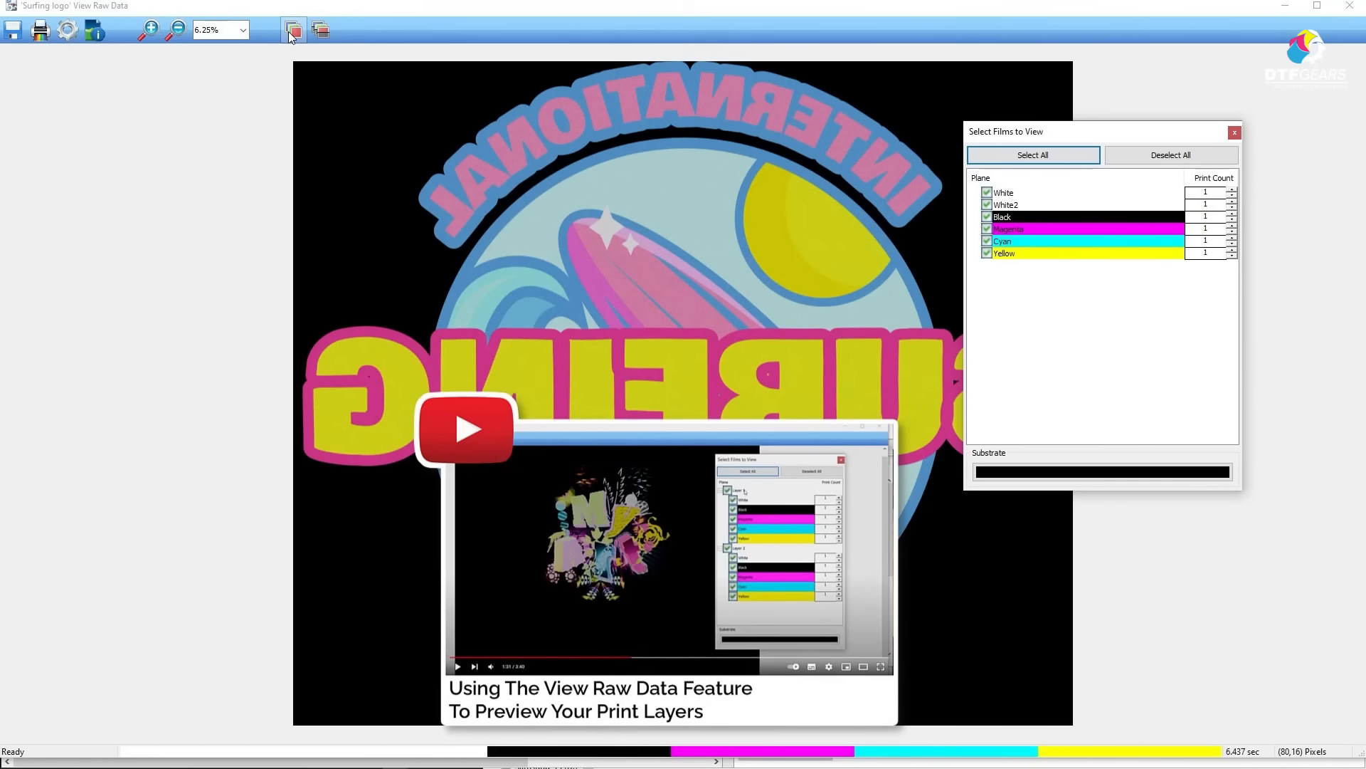
left_click(291, 36)
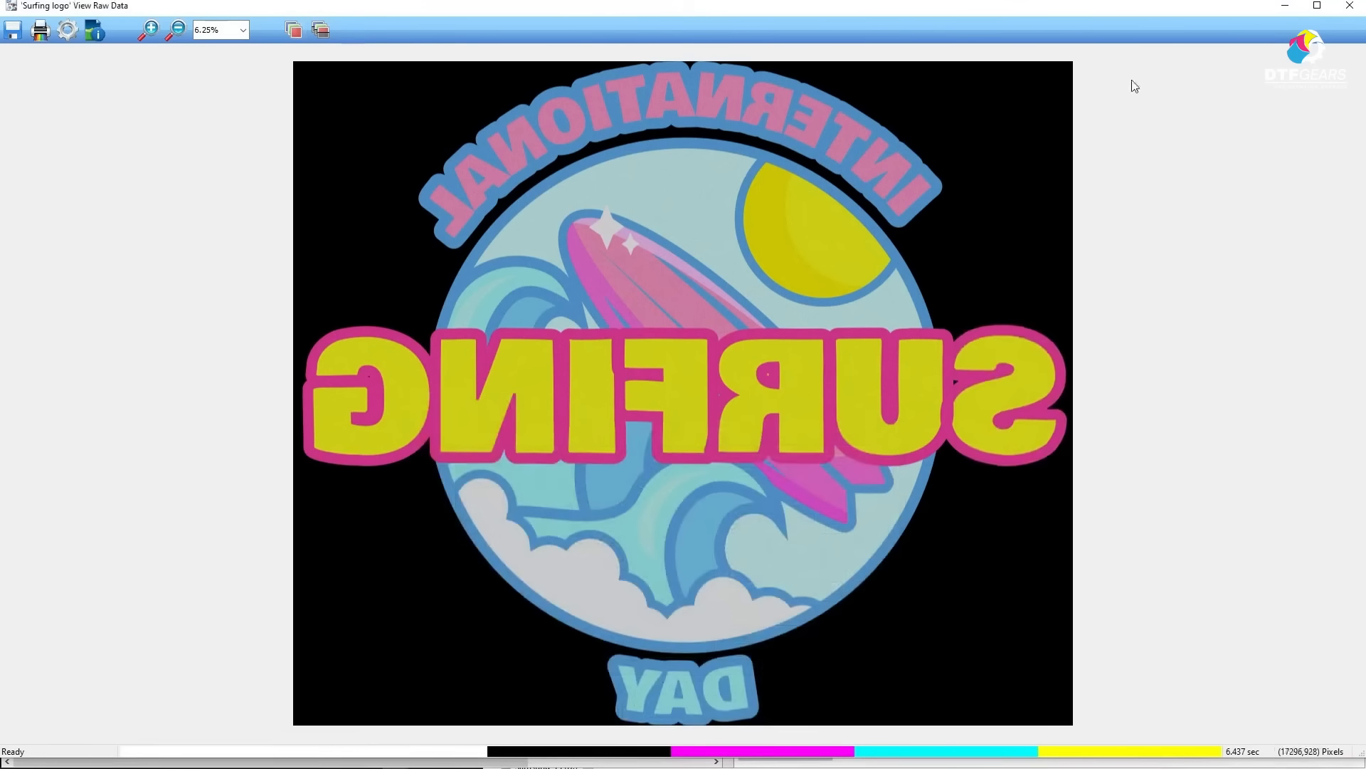